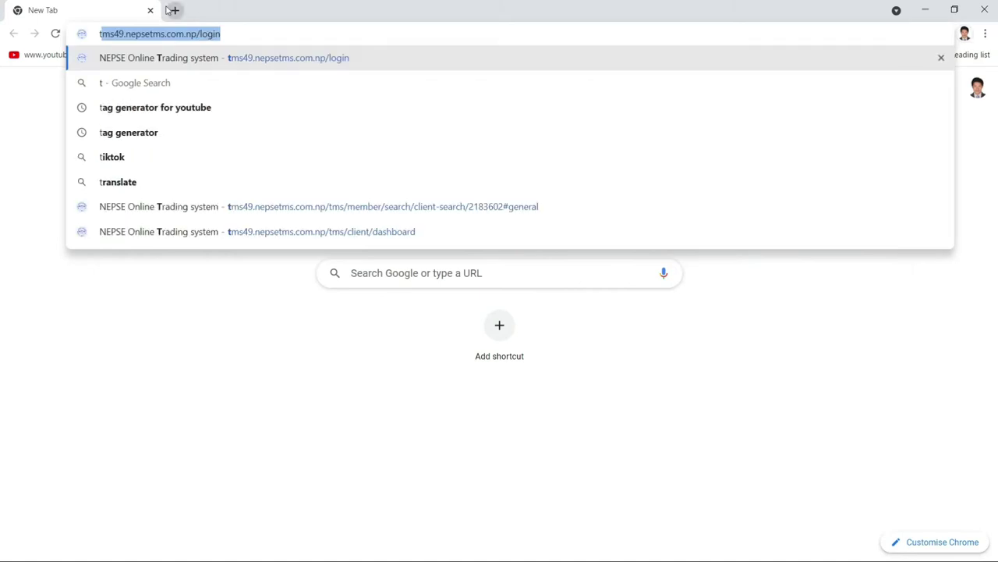
Enter the login address tms49.nepsetms.com.np/login in Chrome's address bar
click(130, 33)
click(123, 34)
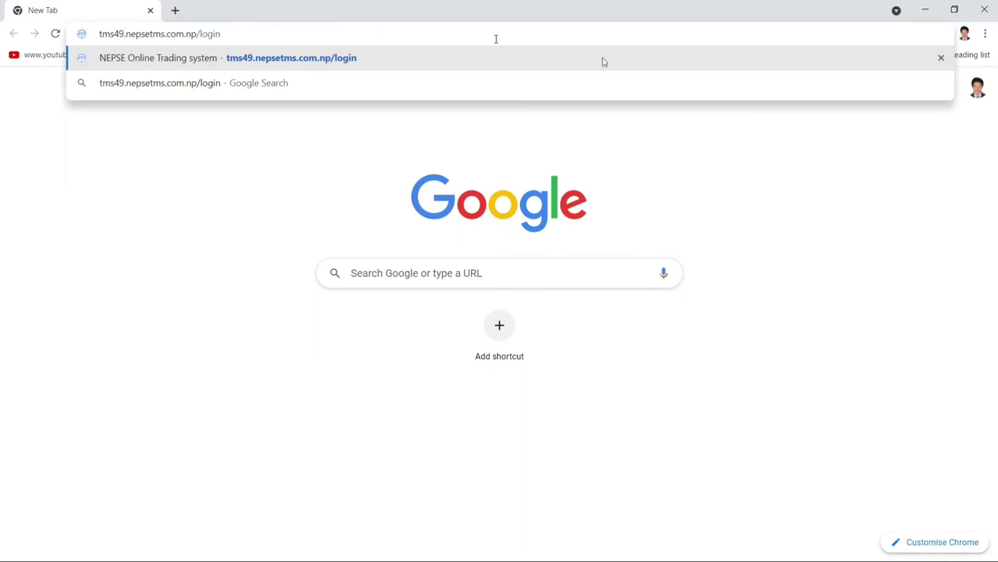
triple_click(270, 33)
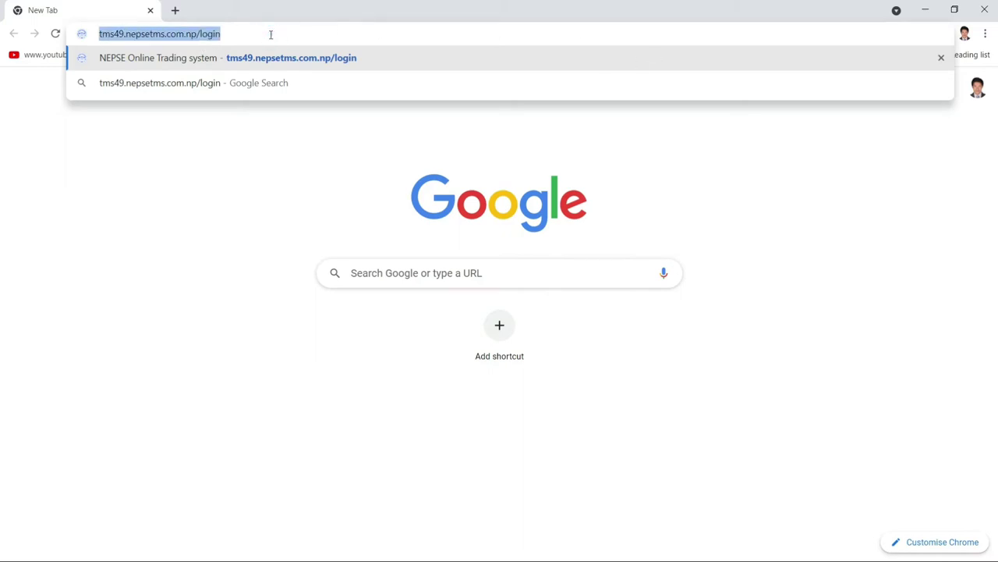
key(Return)
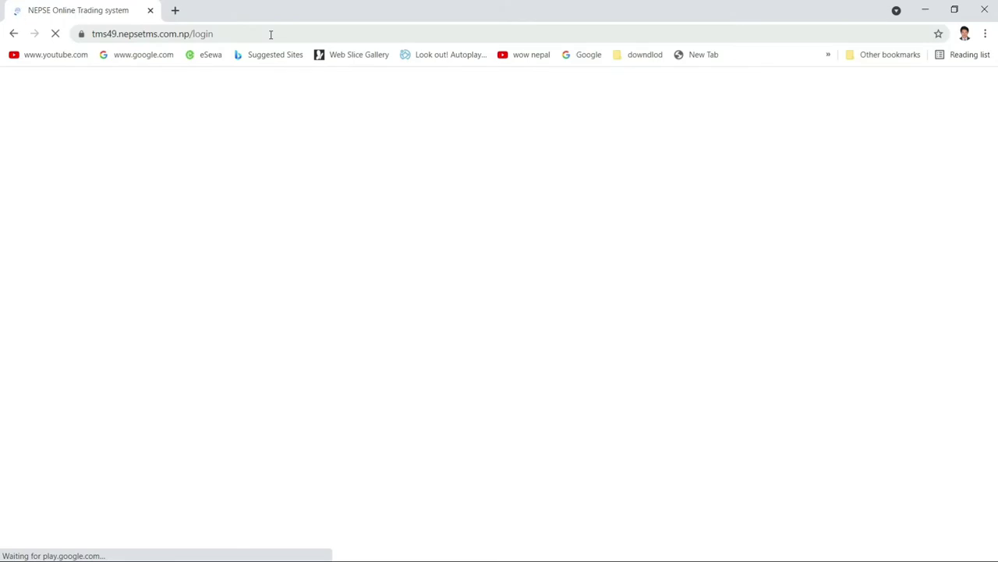
Fill in the client's username and account password on the login form
click(434, 211)
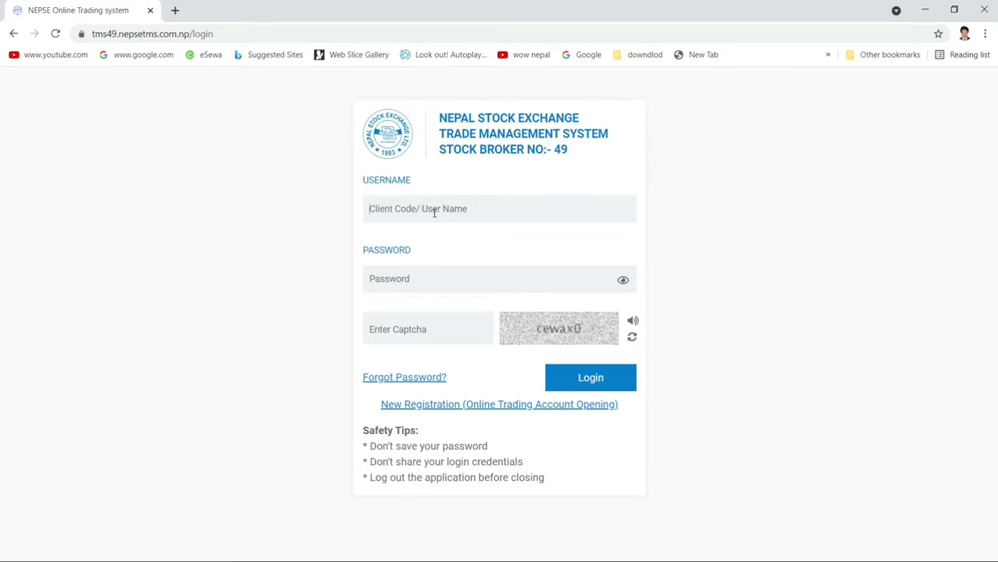
text(2)
text(0)
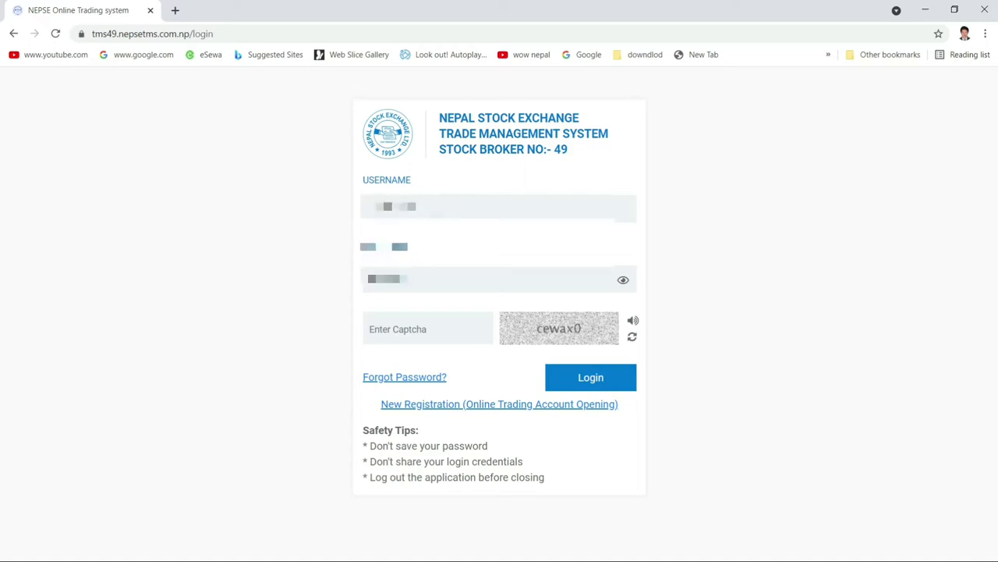
click(396, 291)
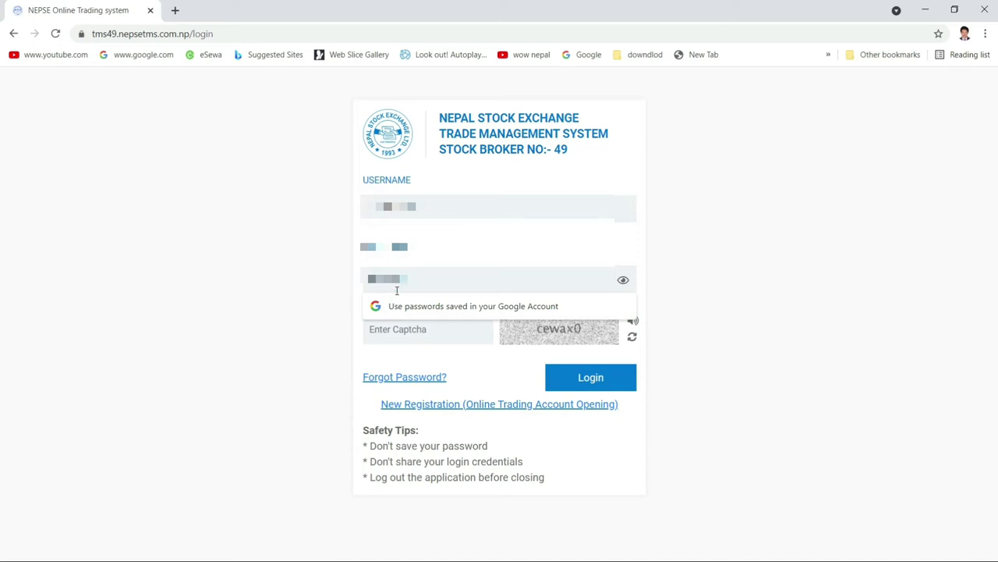
key(BackSpace)
key(BackSpace)
key(BackSpace)
key(BackSpace)
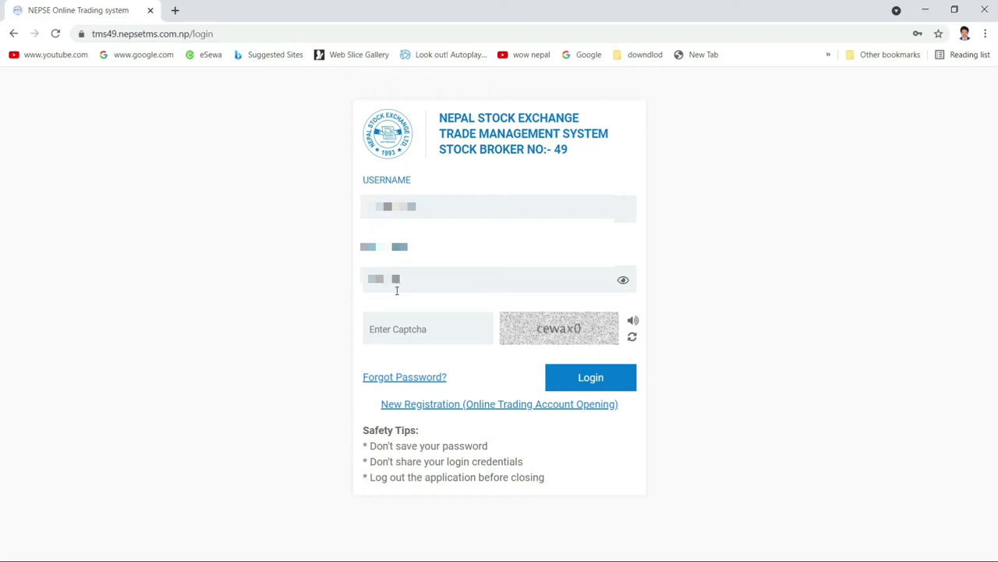
Enter the displayed captcha and log in to NEPSE TMS
click(395, 328)
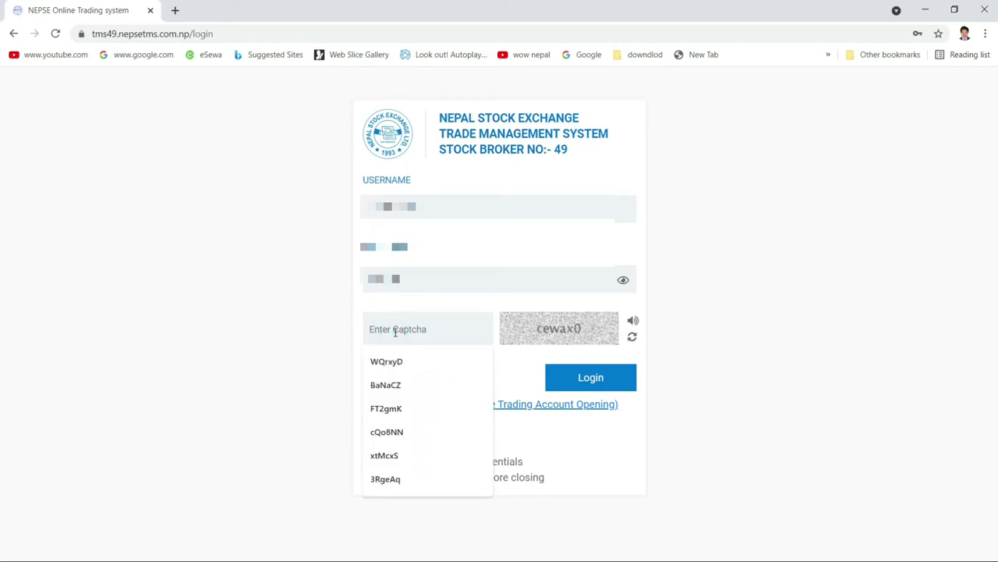
text(c)
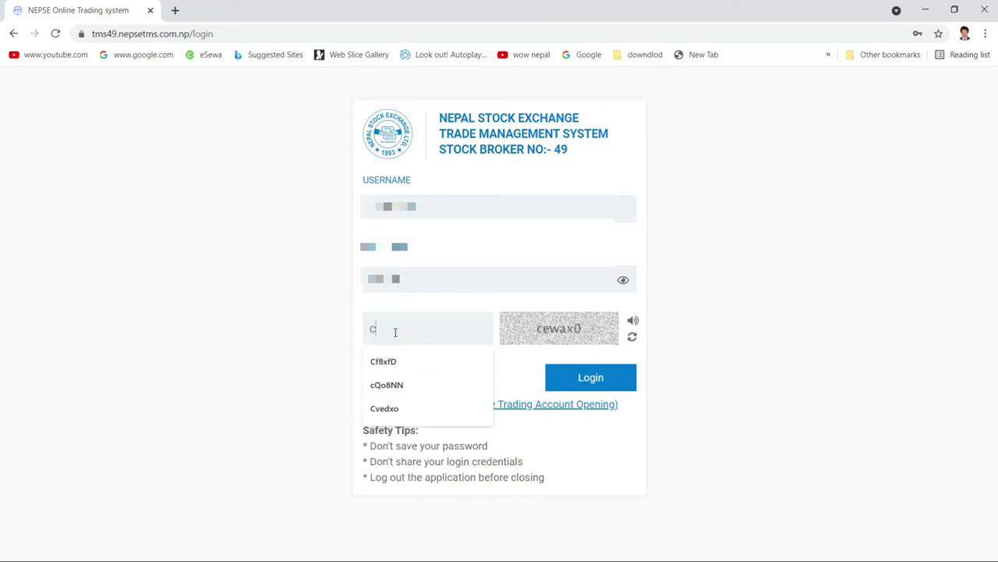
click(609, 318)
text(e)
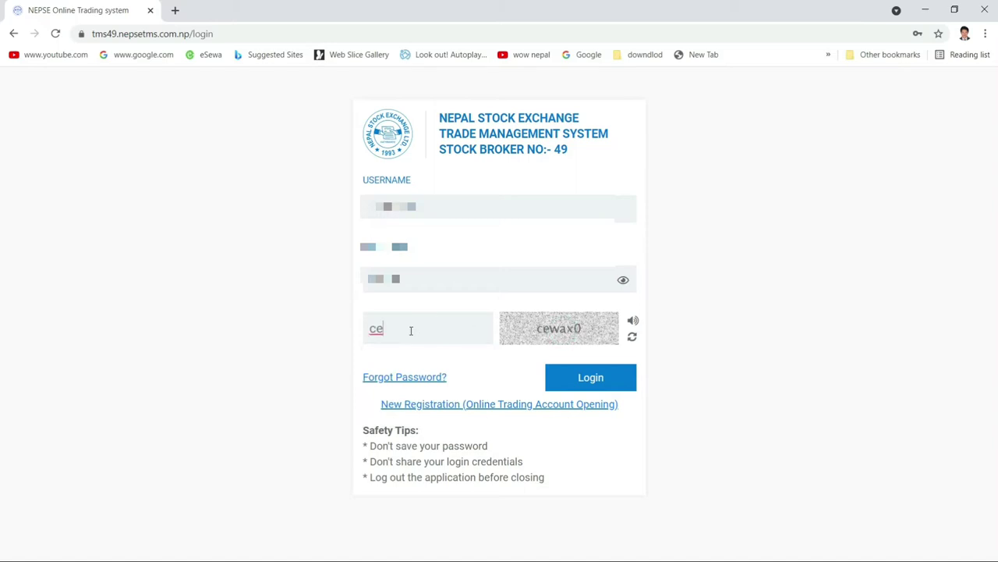
text(w)
click(411, 330)
text(ax0)
click(590, 380)
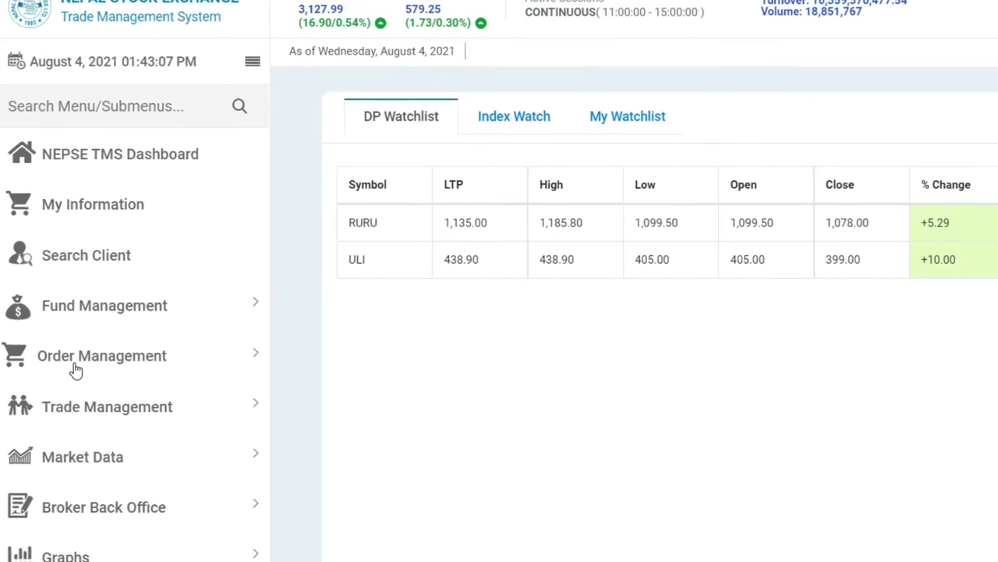
Open Order Management > Buy/Sell from the left sidebar
click(82, 363)
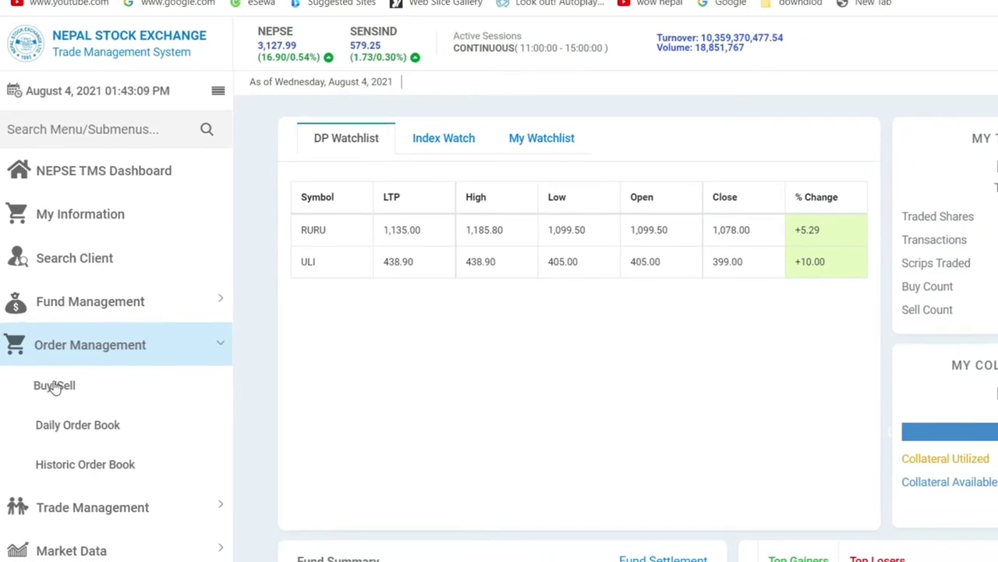
click(51, 381)
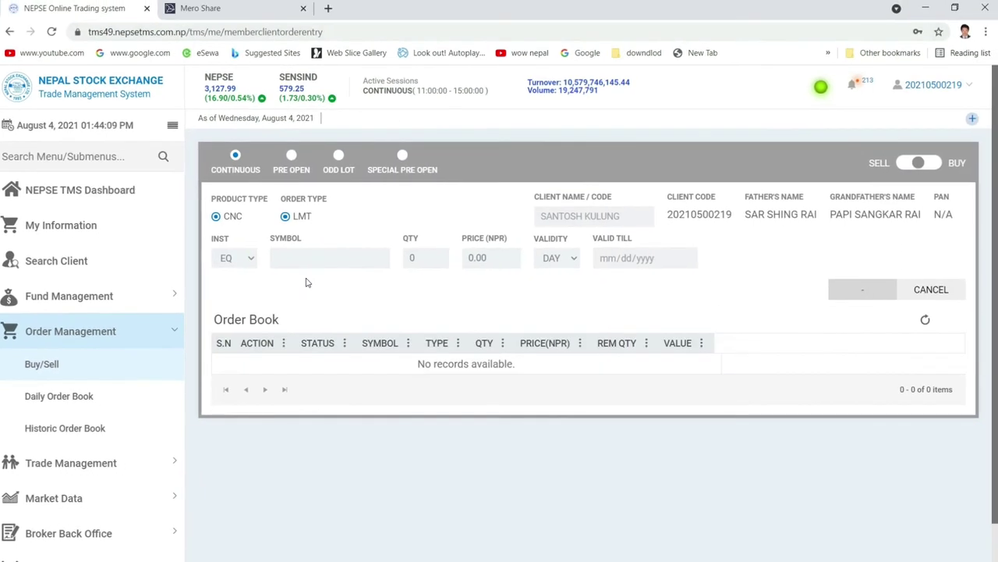
Set RURU as the order symbol from the Symbol dropdown
click(287, 255)
key(BackSpace)
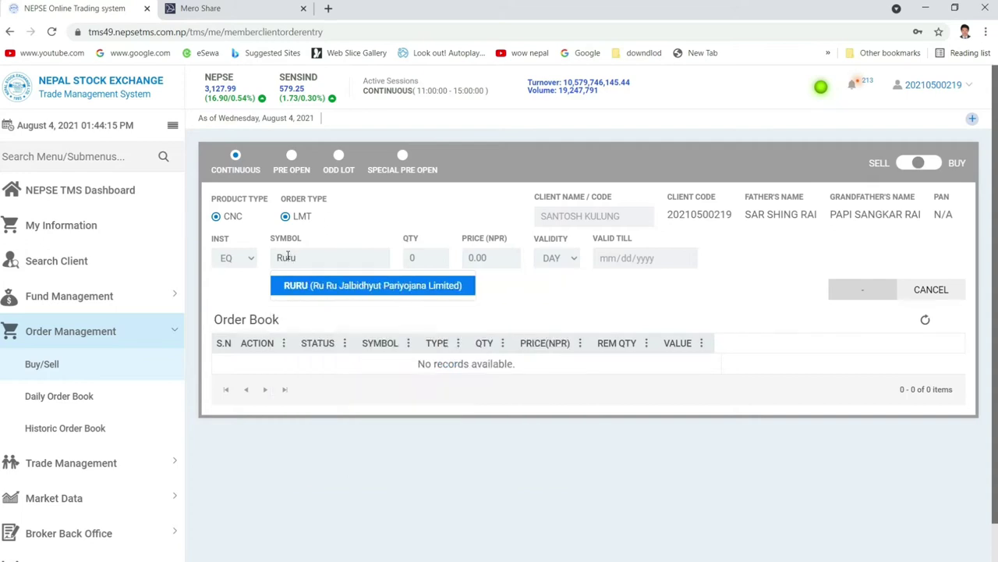
click(320, 286)
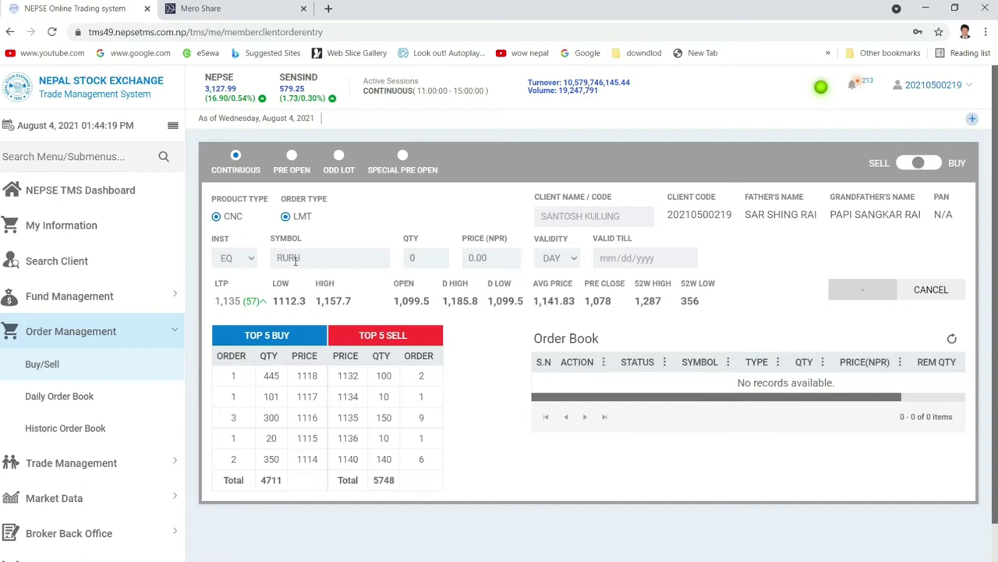
click(295, 261)
click(300, 260)
double_click(301, 260)
click(301, 260)
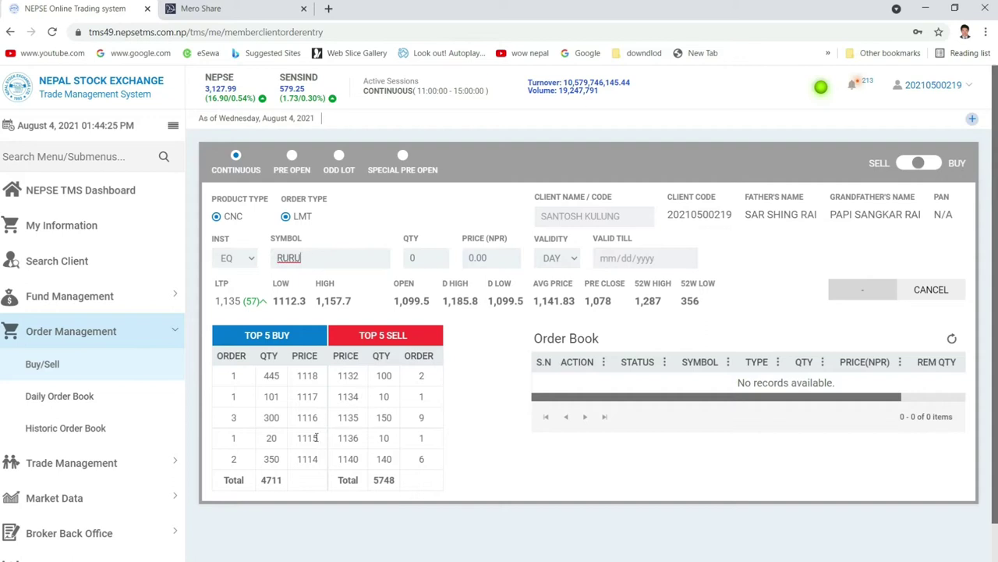
Review RURU's best quotes: buy quantity 445 at 1118, best sell 1132
click(269, 378)
click(233, 374)
double_click(271, 375)
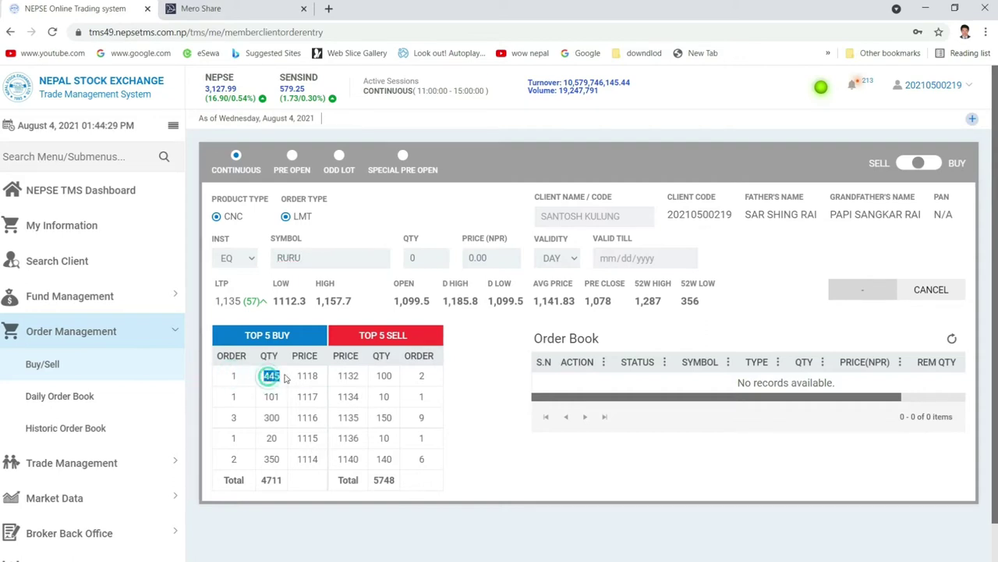
double_click(308, 375)
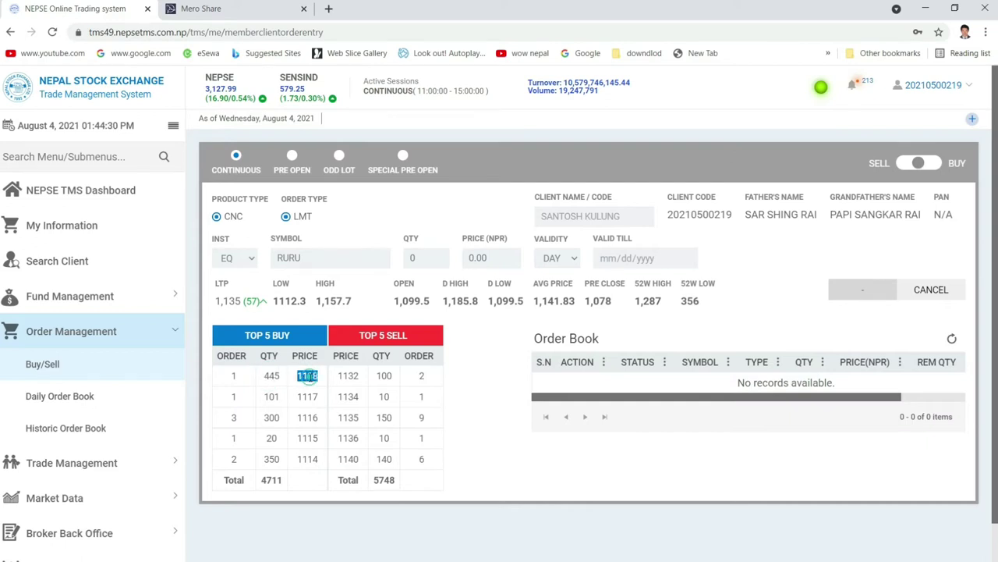
double_click(349, 376)
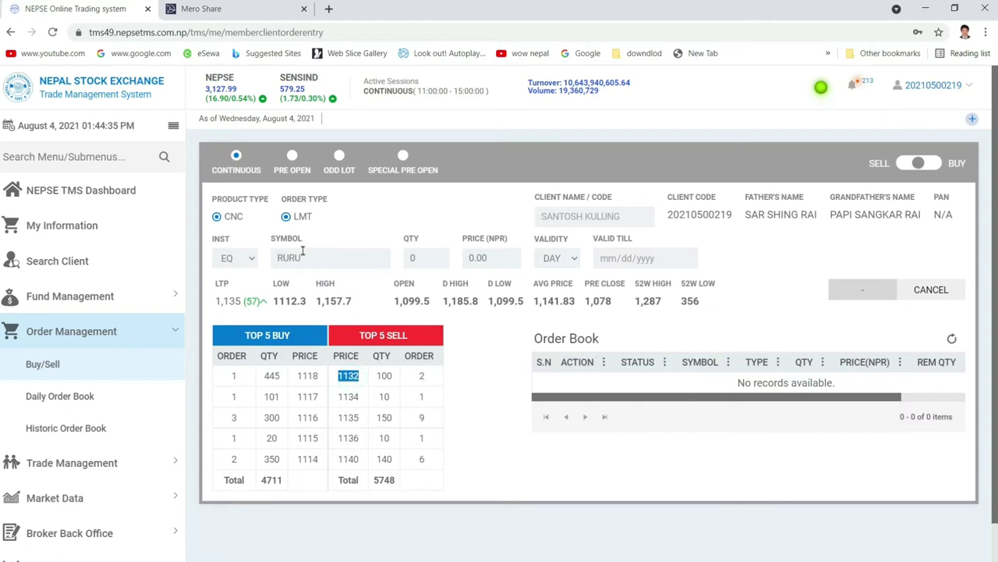
double_click(307, 375)
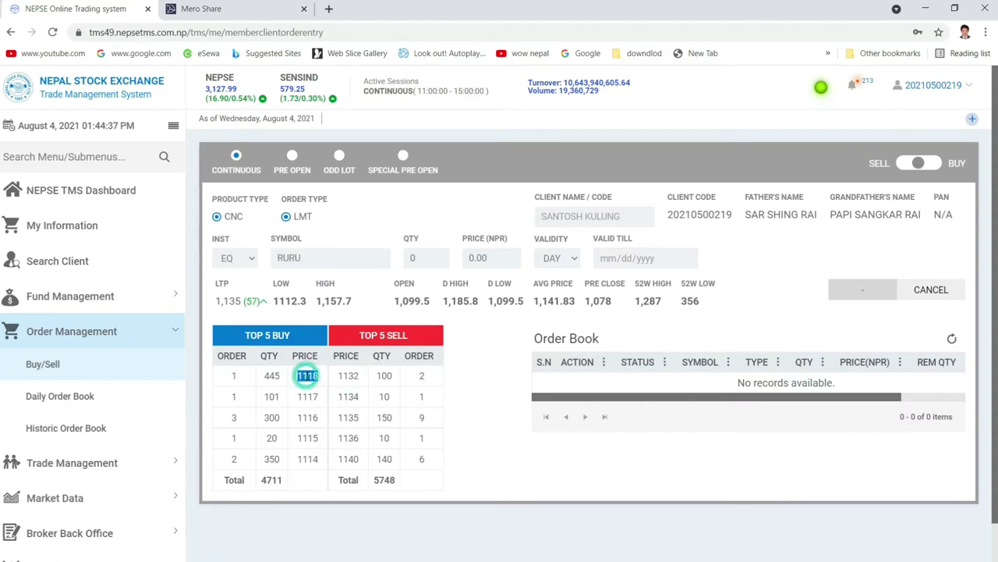
double_click(348, 375)
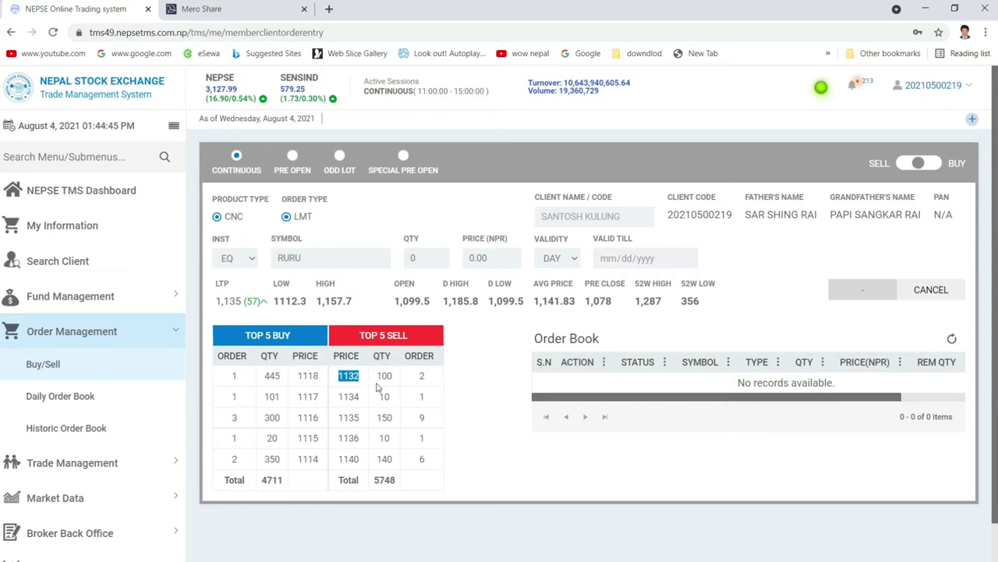
Check the deeper Top 5 levels: sell 1140, 1135, 1134 and buy 1114
double_click(349, 459)
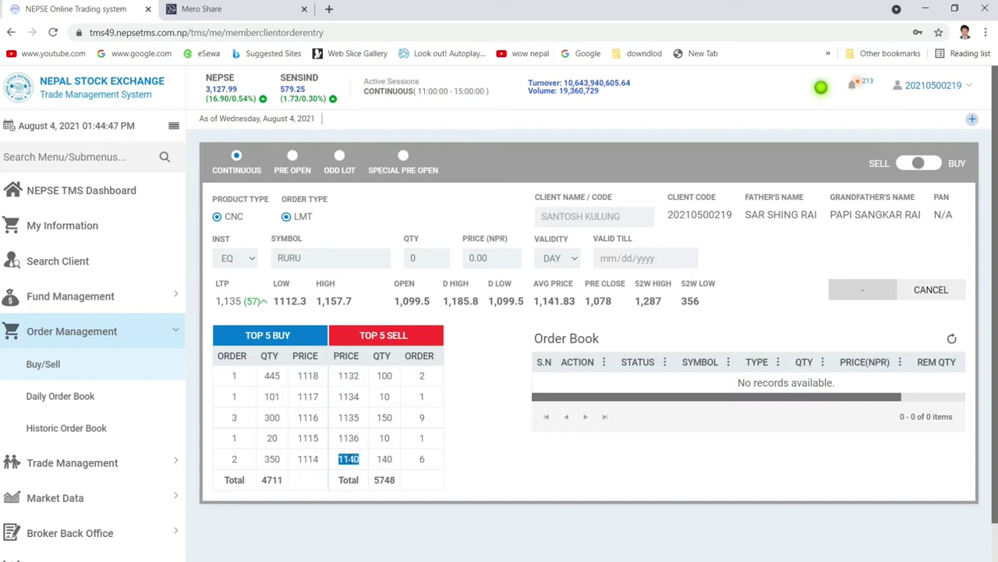
double_click(349, 418)
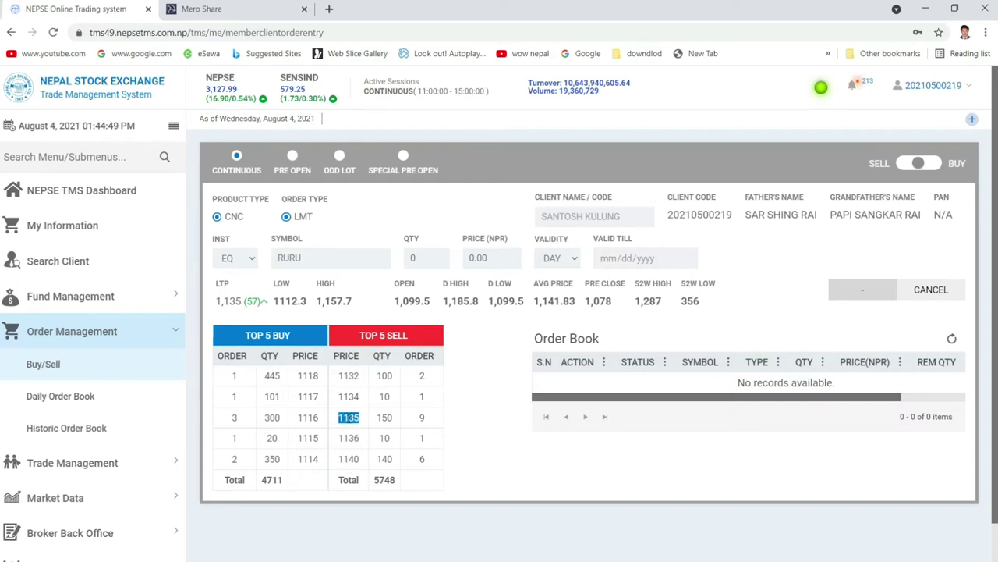
double_click(349, 397)
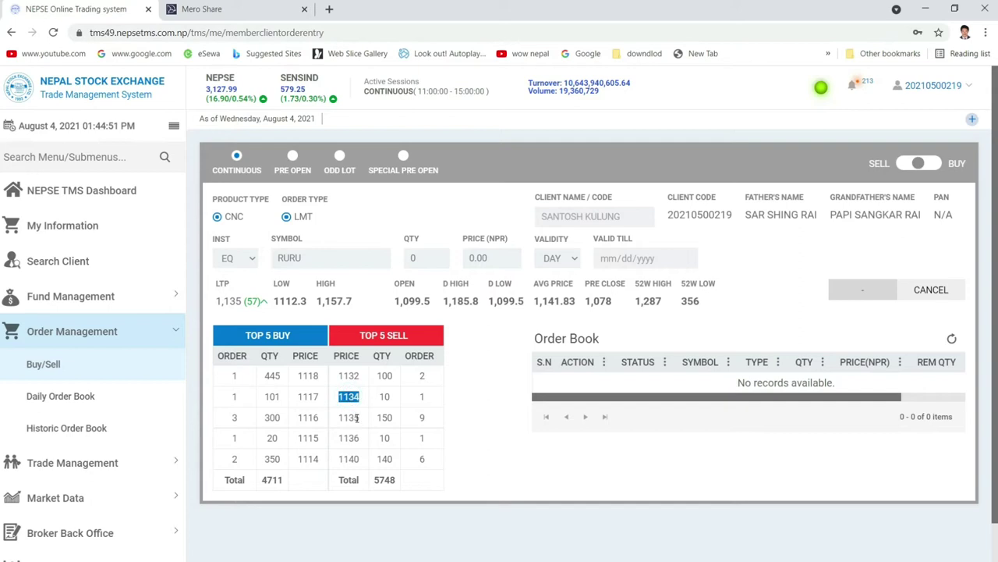
double_click(309, 459)
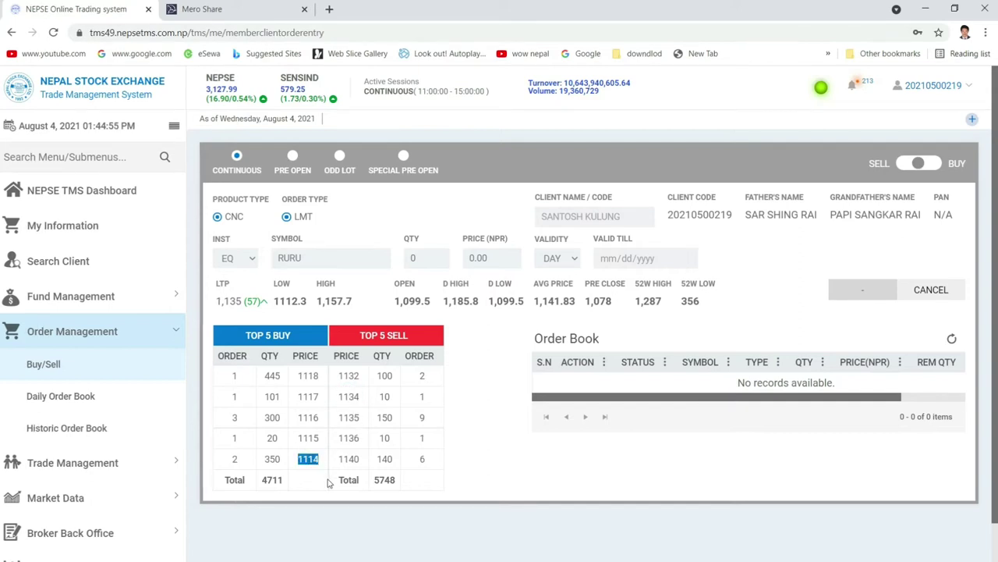
right_click(318, 460)
key(Escape)
double_click(308, 375)
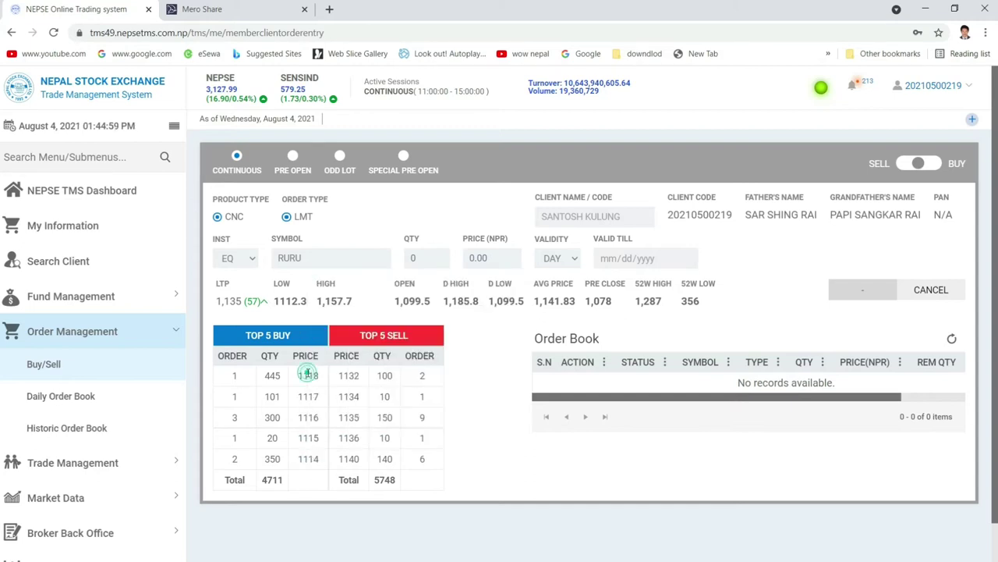
Enter quantity 10 and price 1131 for RURU, with DAY validity
click(436, 259)
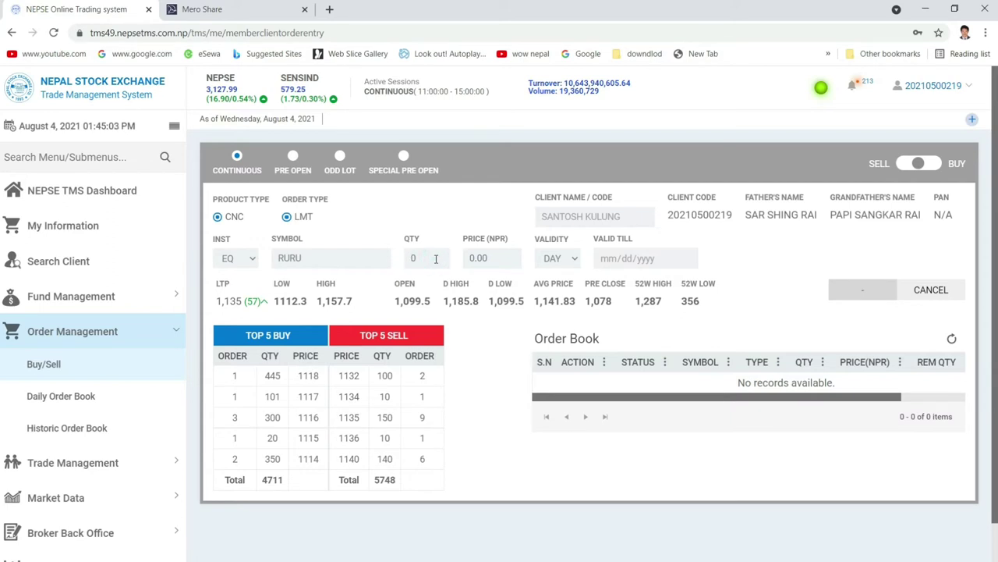
text(10)
click(490, 262)
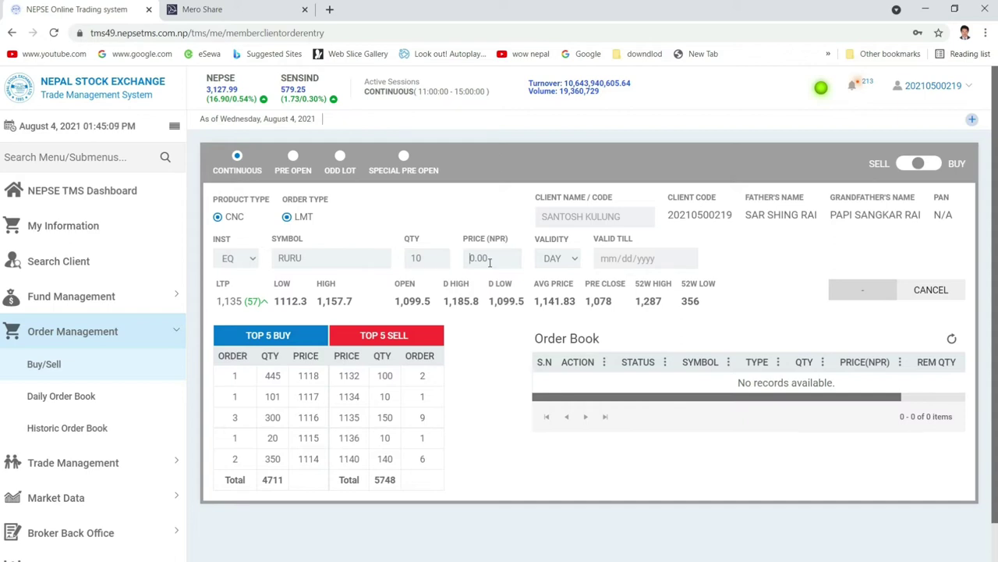
text(11)
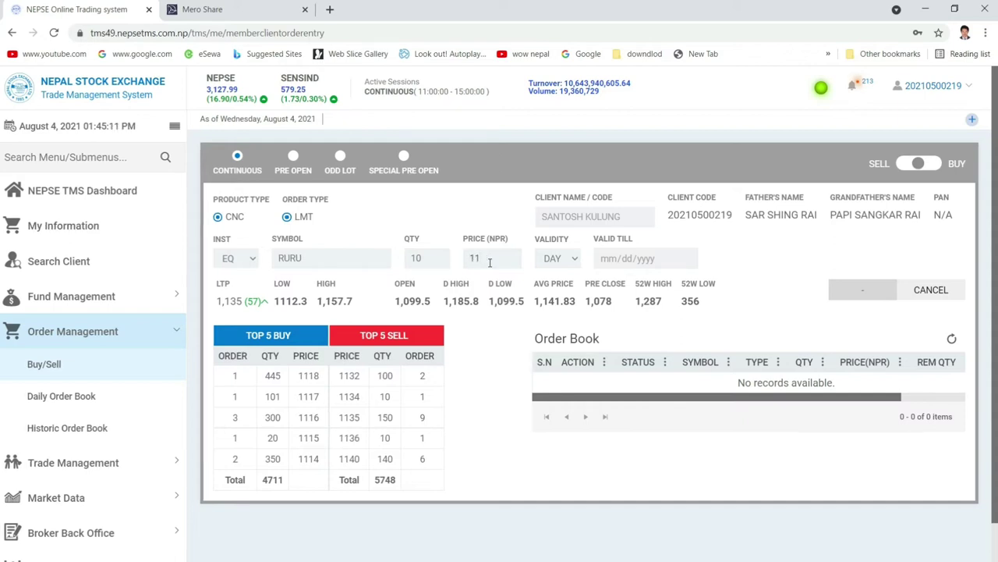
text(31)
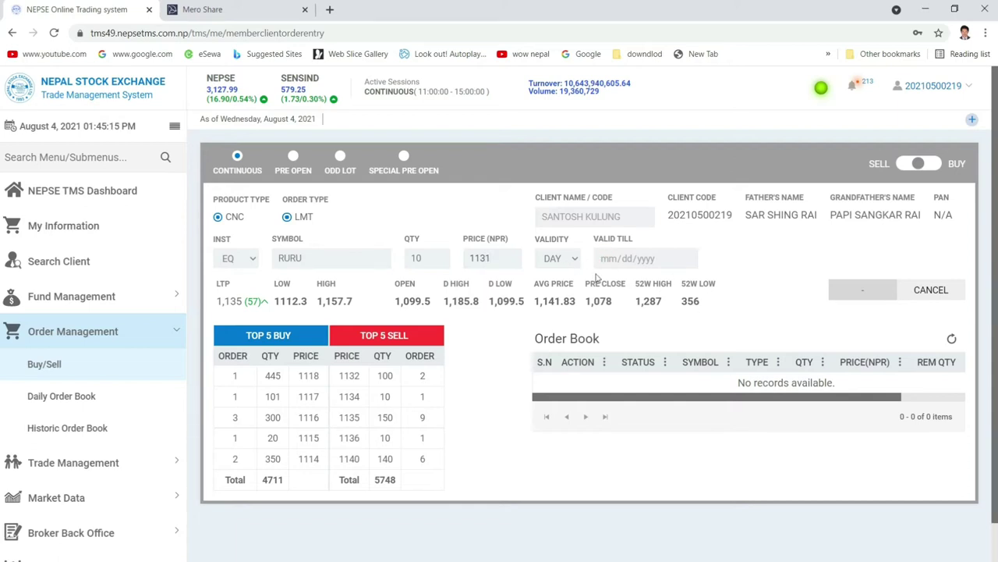
click(571, 261)
click(570, 262)
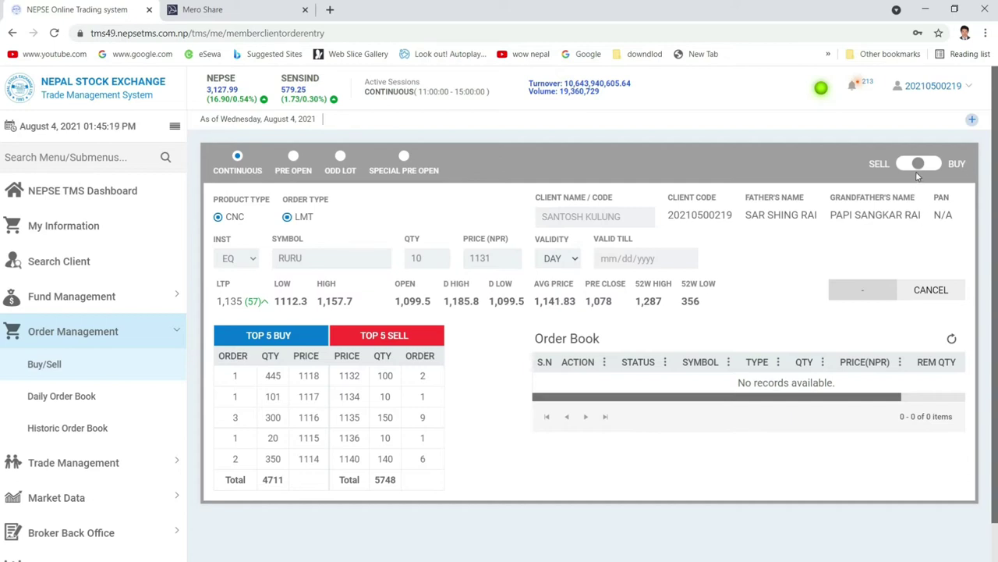
Submit the RURU order in SELL mode and set the form back to selling
click(913, 164)
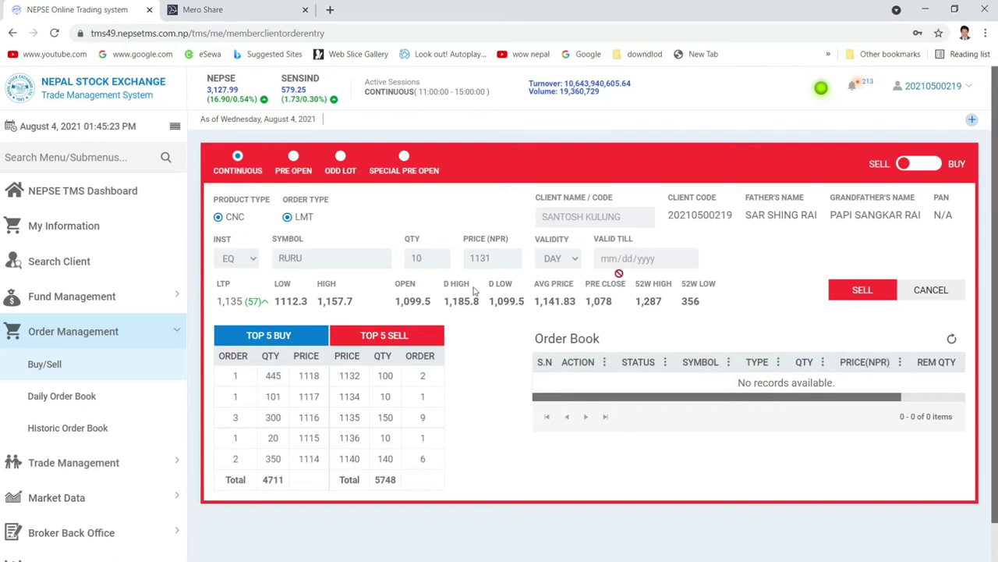
click(864, 292)
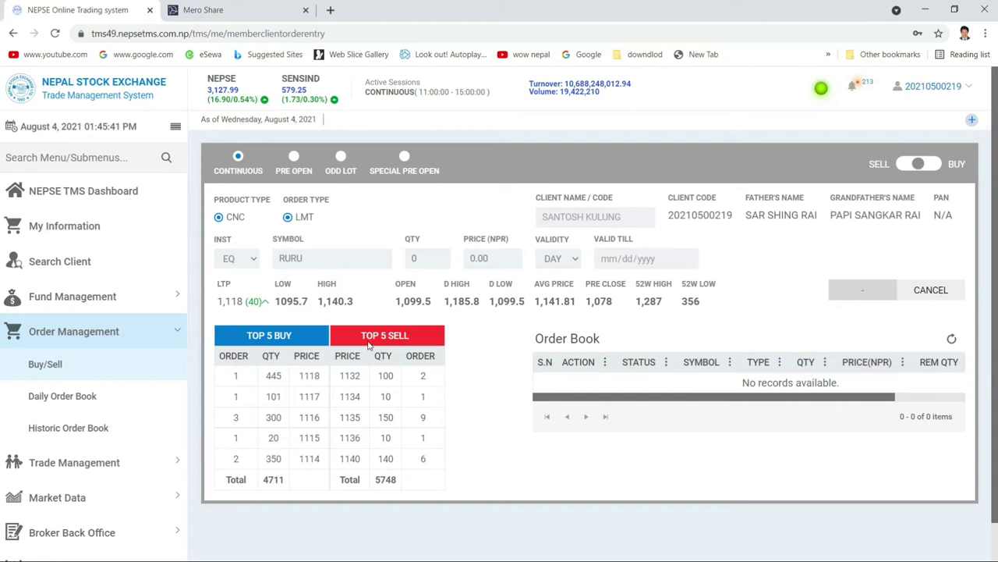
click(907, 171)
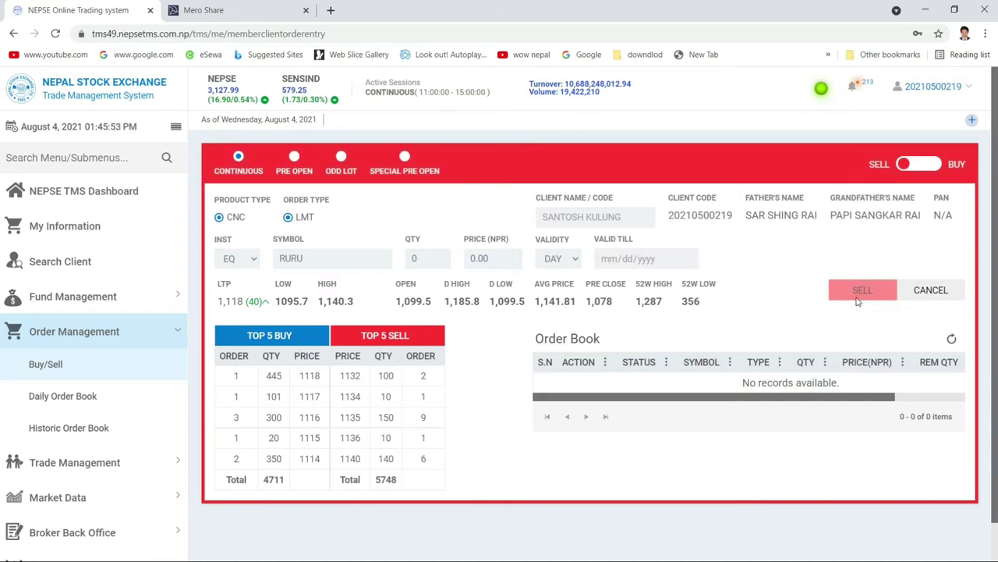
click(907, 165)
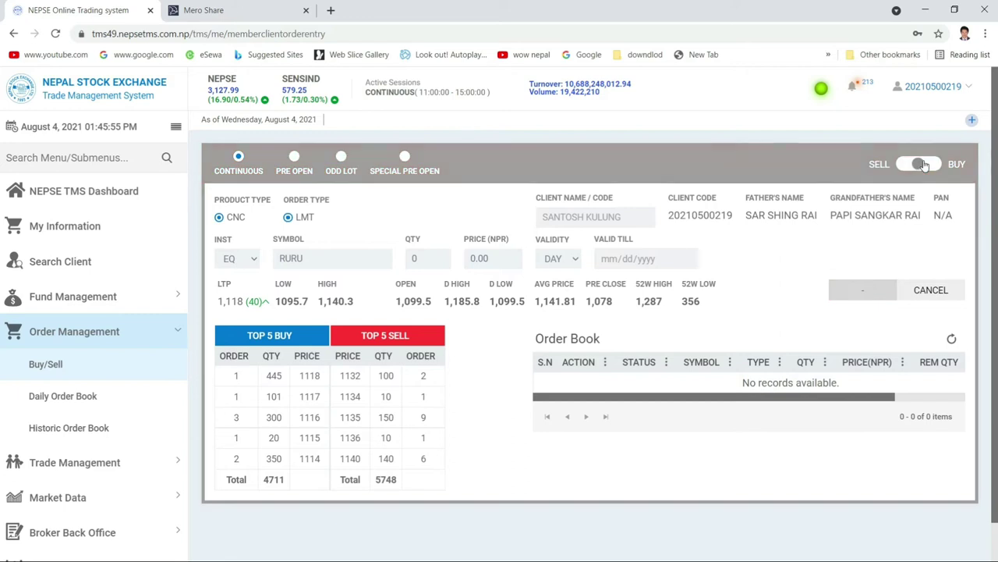
click(907, 166)
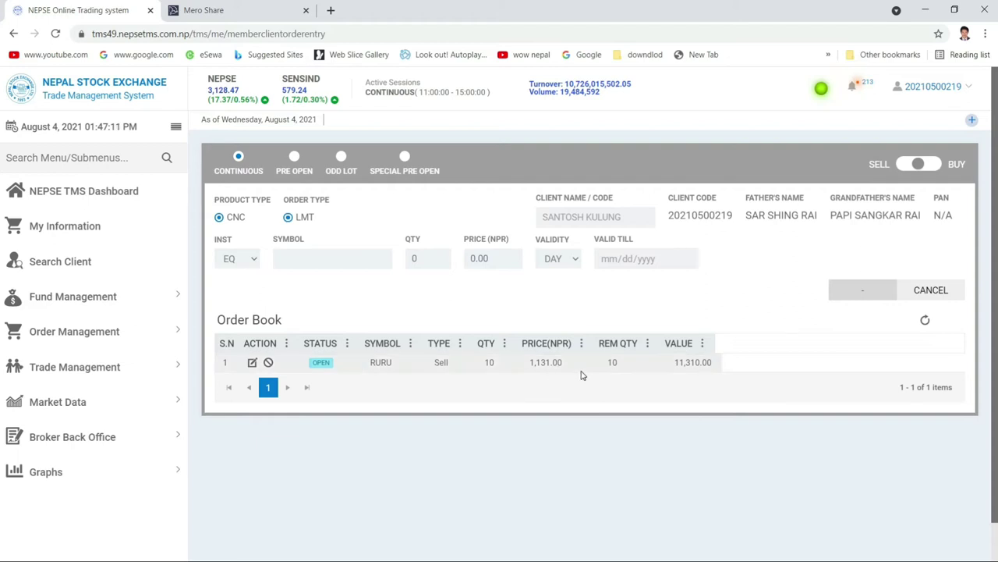
Refresh the Order Book so the open RURU sell order of 10 at 1,131 appears
click(779, 277)
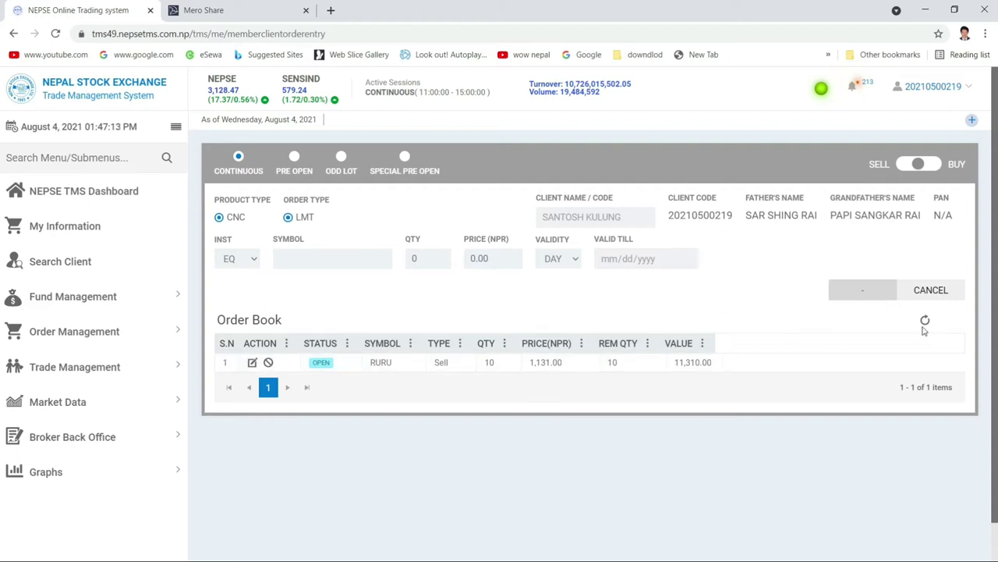
click(917, 164)
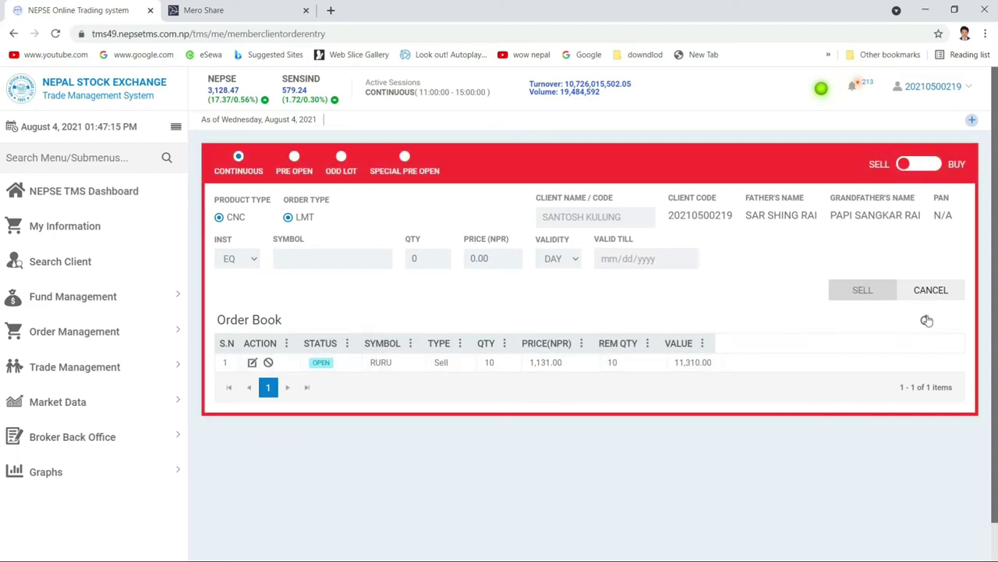
click(925, 321)
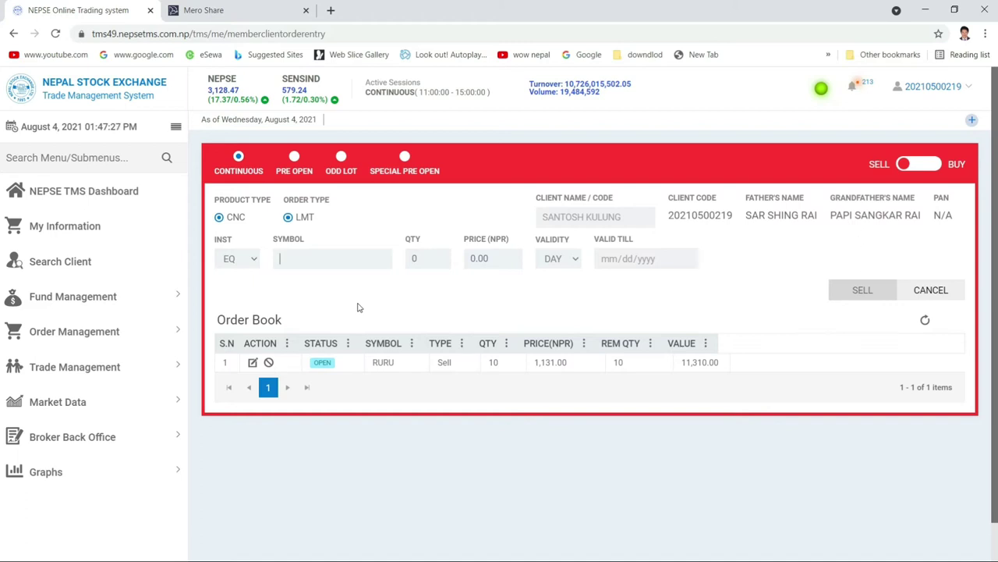
click(301, 261)
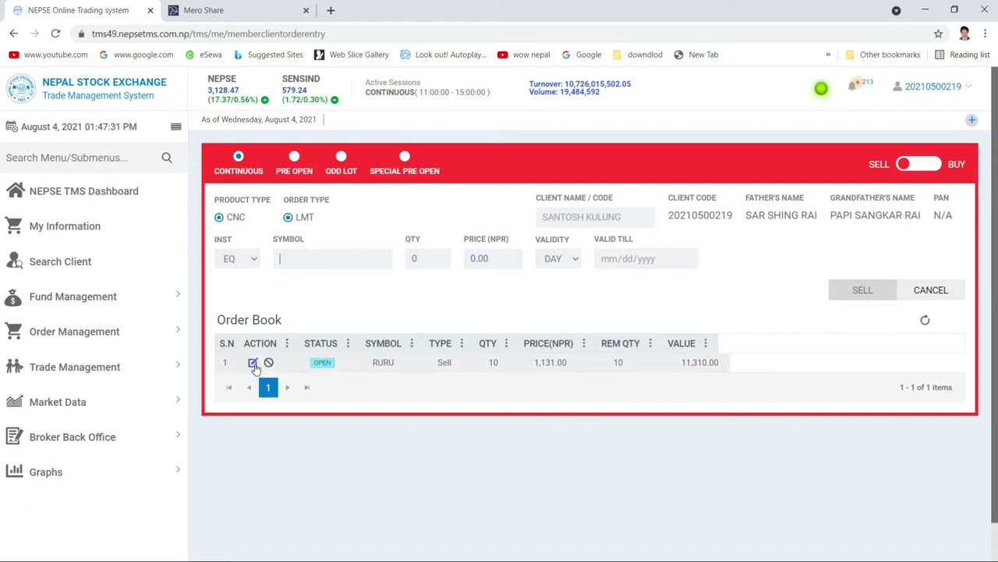
Load the RURU sell order into Modify mode and check the best buy price 1117
click(253, 363)
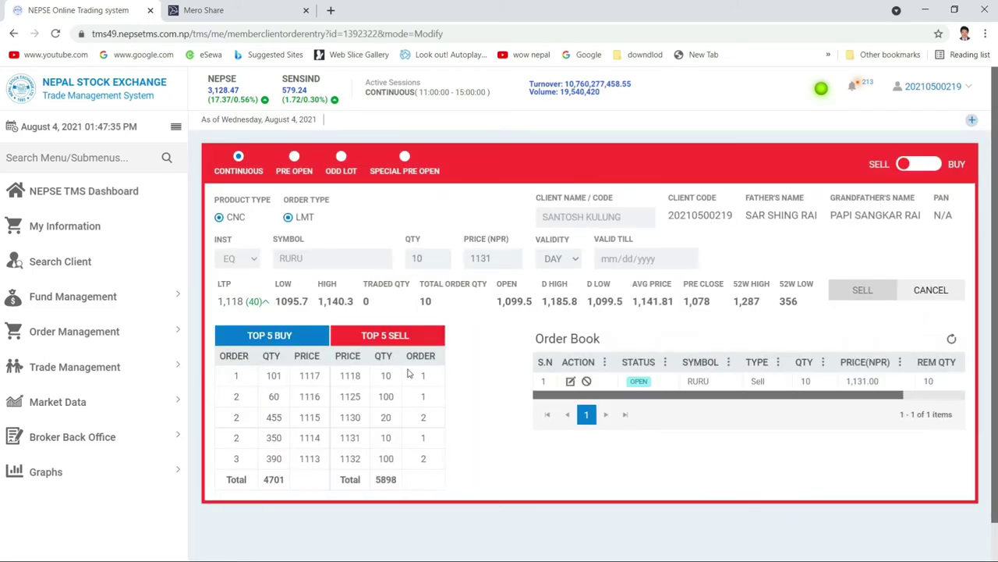
double_click(309, 375)
right_click(315, 381)
click(303, 412)
right_click(301, 411)
right_click(553, 467)
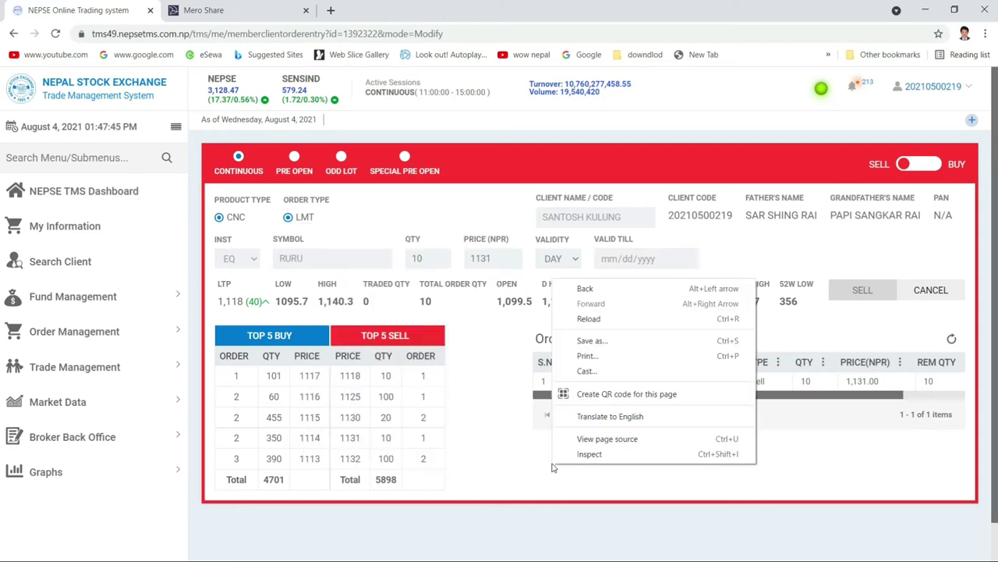
click(454, 454)
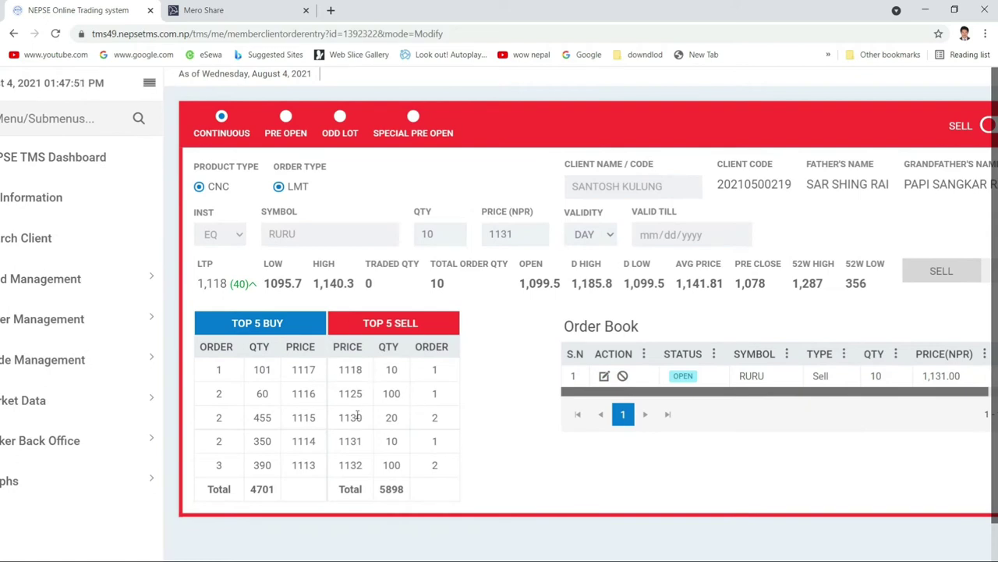
Compare the sell-side prices 1132 and lowest 1118
double_click(351, 467)
click(350, 369)
double_click(349, 369)
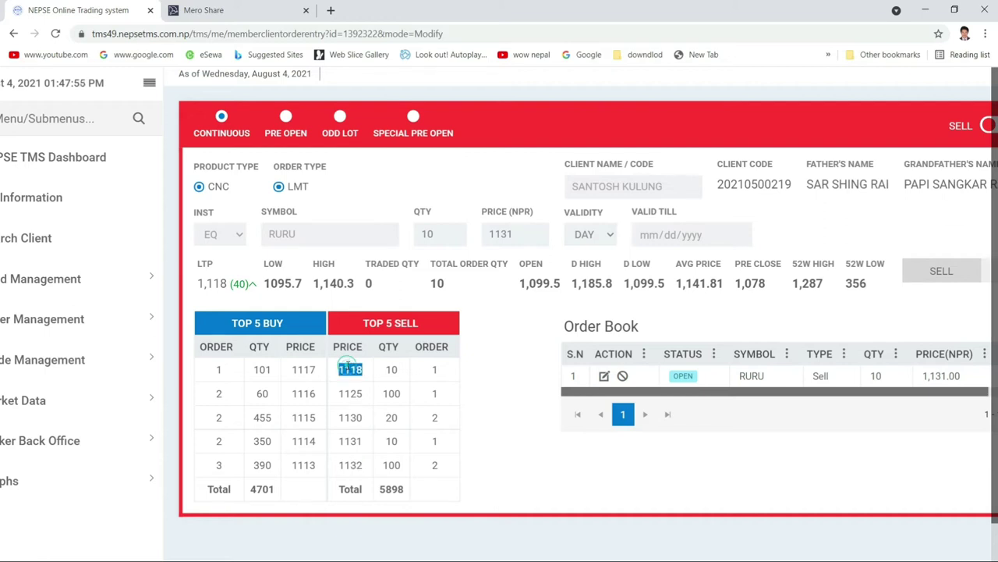
click(366, 444)
double_click(350, 369)
click(341, 228)
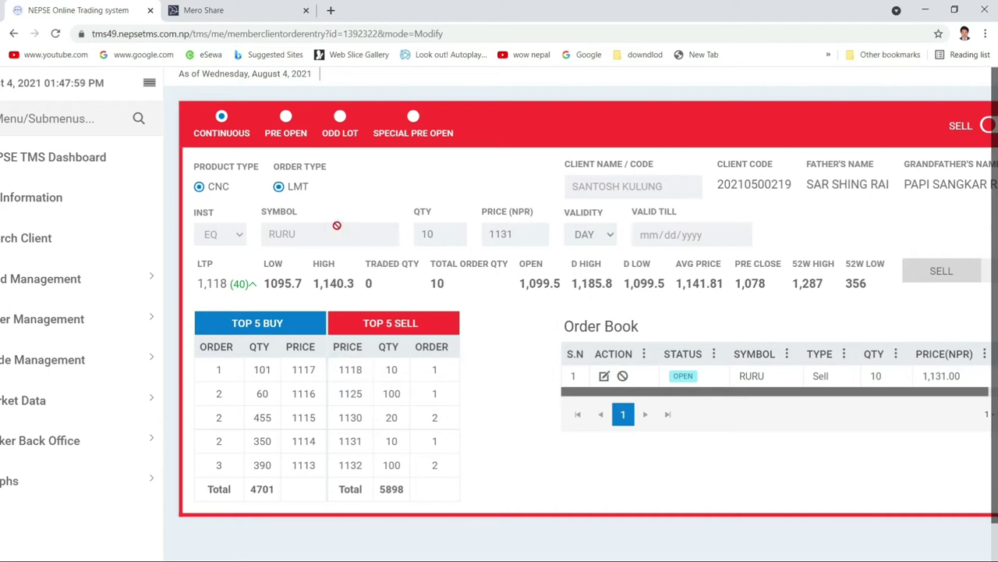
Cancel the RURU sell order at 1131 and confirm with Yes
click(605, 376)
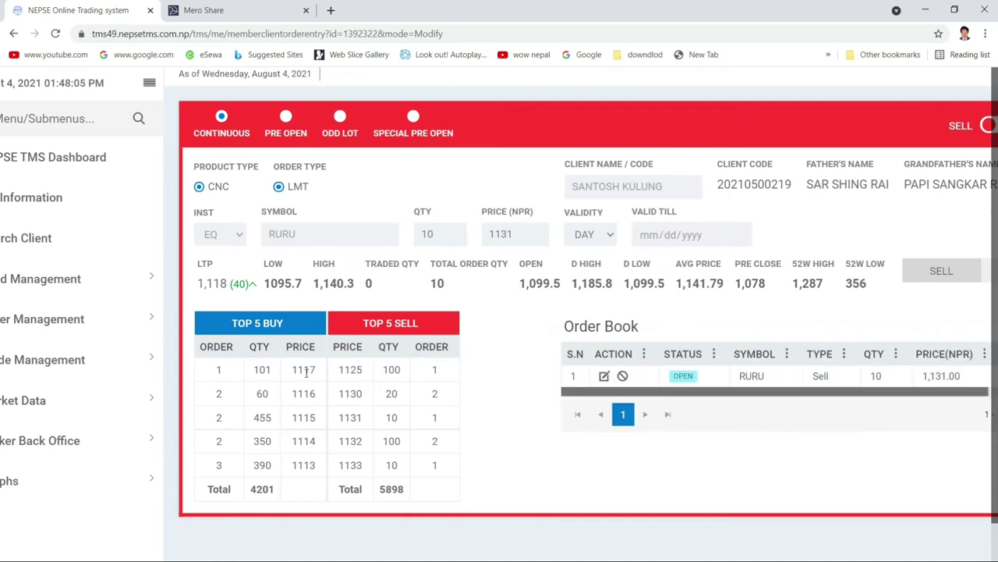
double_click(304, 370)
click(605, 376)
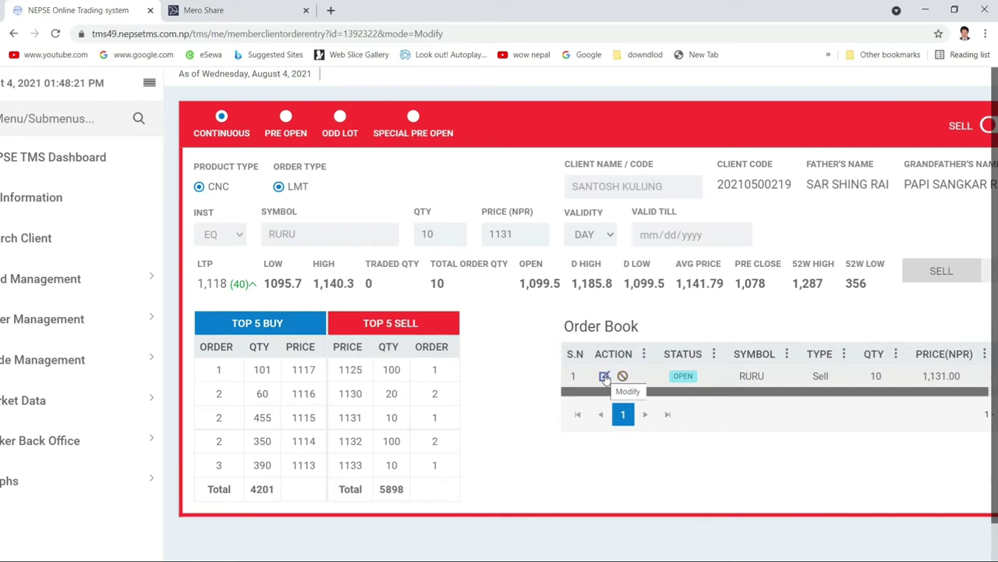
click(605, 377)
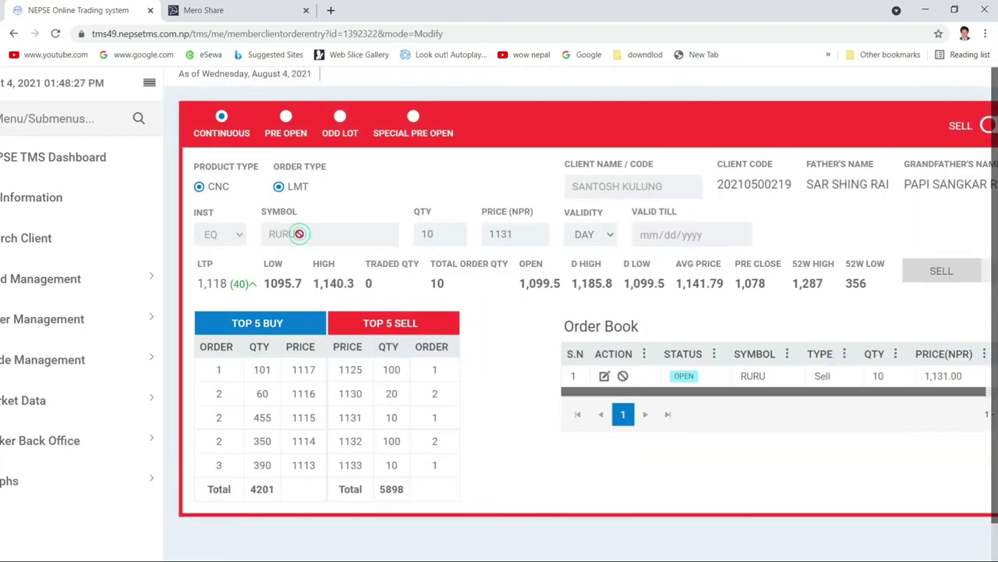
click(304, 369)
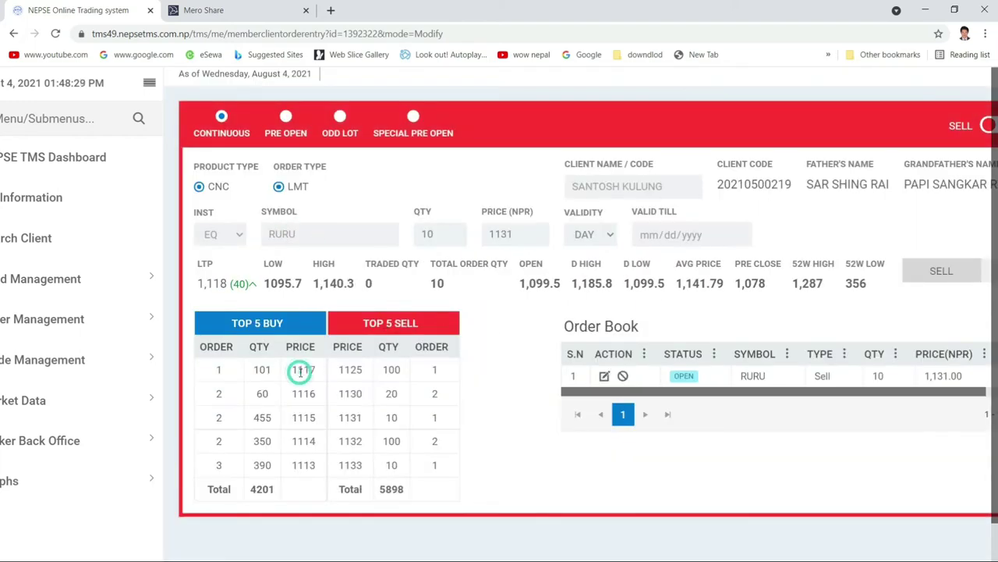
click(623, 376)
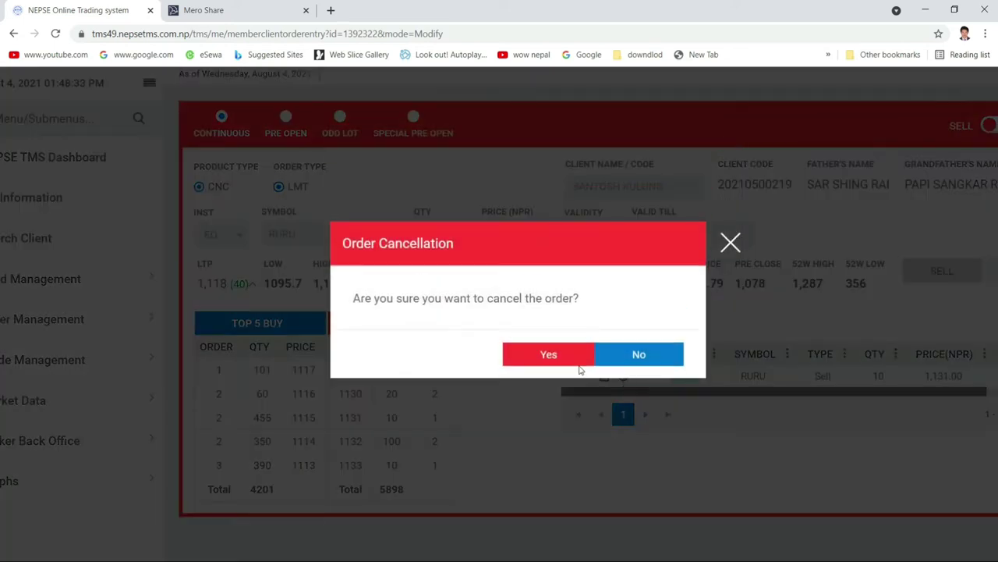
click(548, 355)
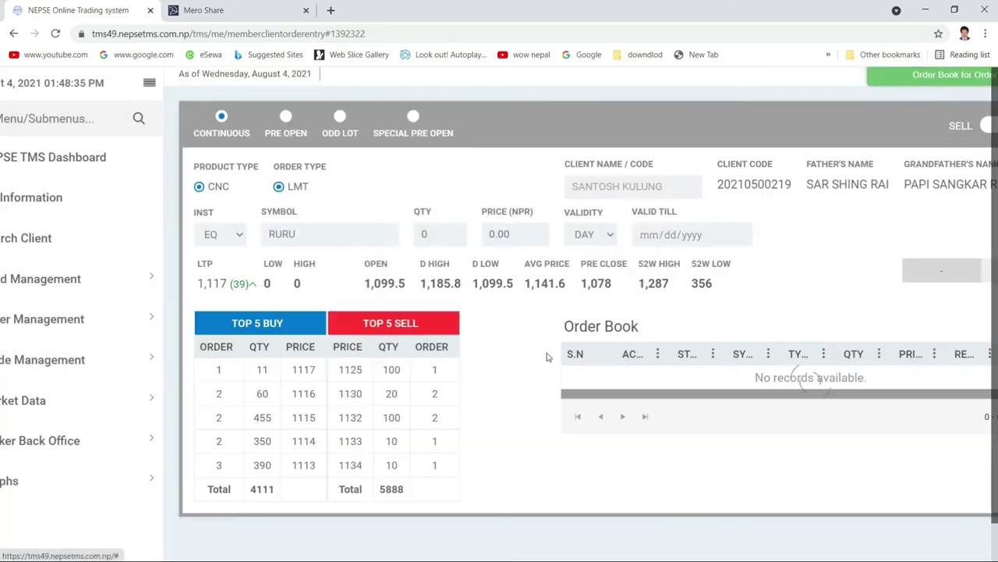
Submit a RURU SELL order for 10 shares at 1124
click(300, 227)
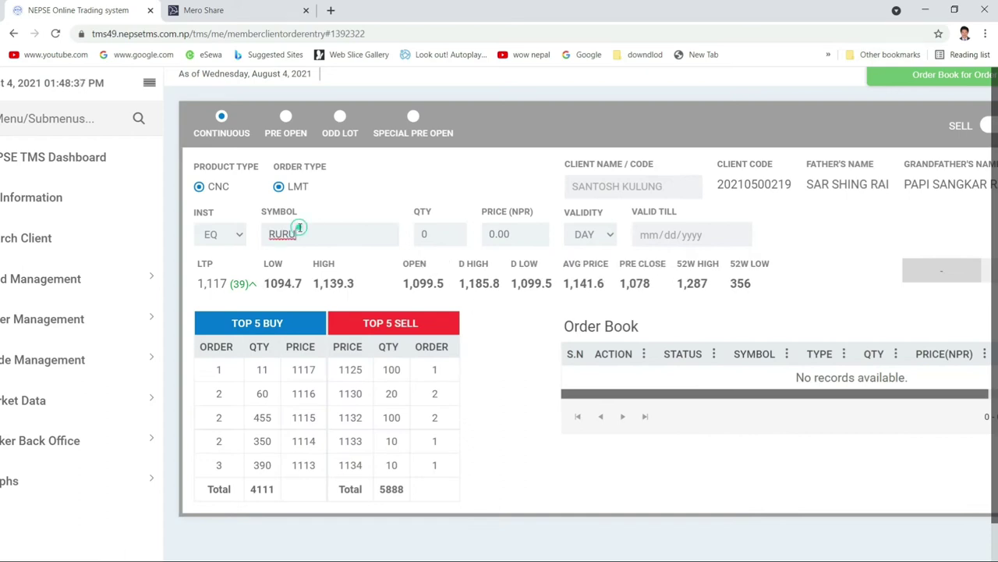
click(458, 236)
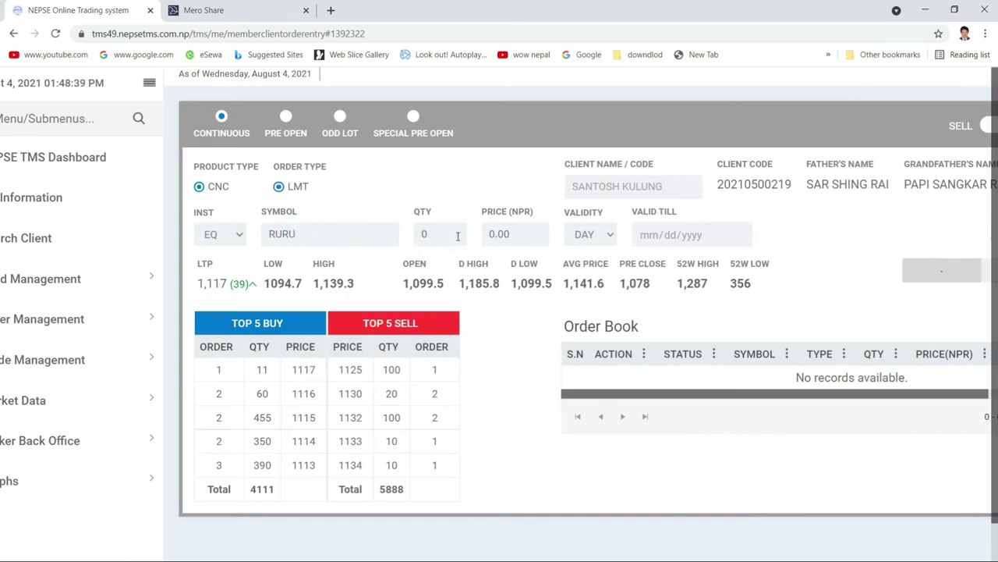
text(10)
click(511, 234)
text(1124)
click(987, 126)
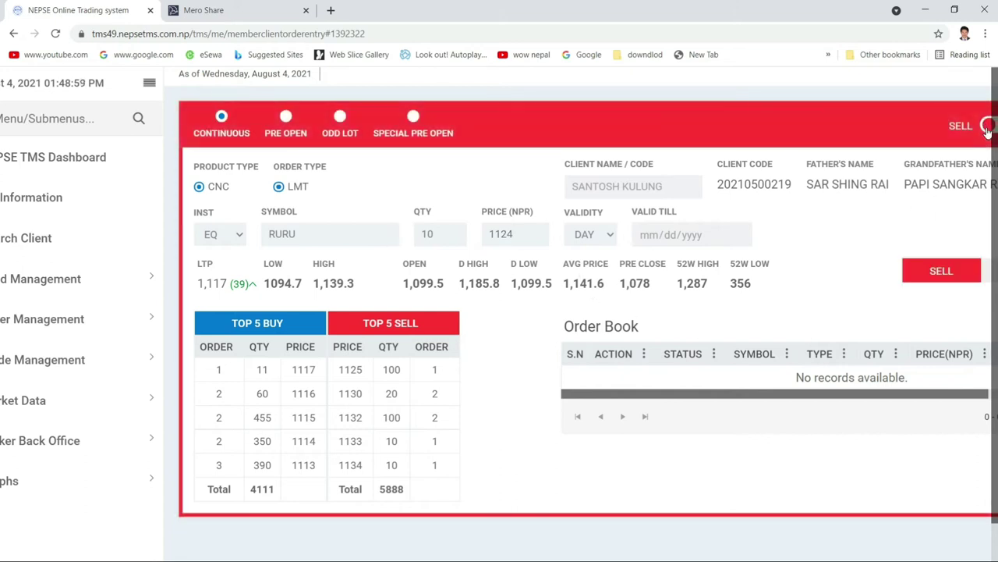
key(ctrl+minus)
key(ctrl+minus)
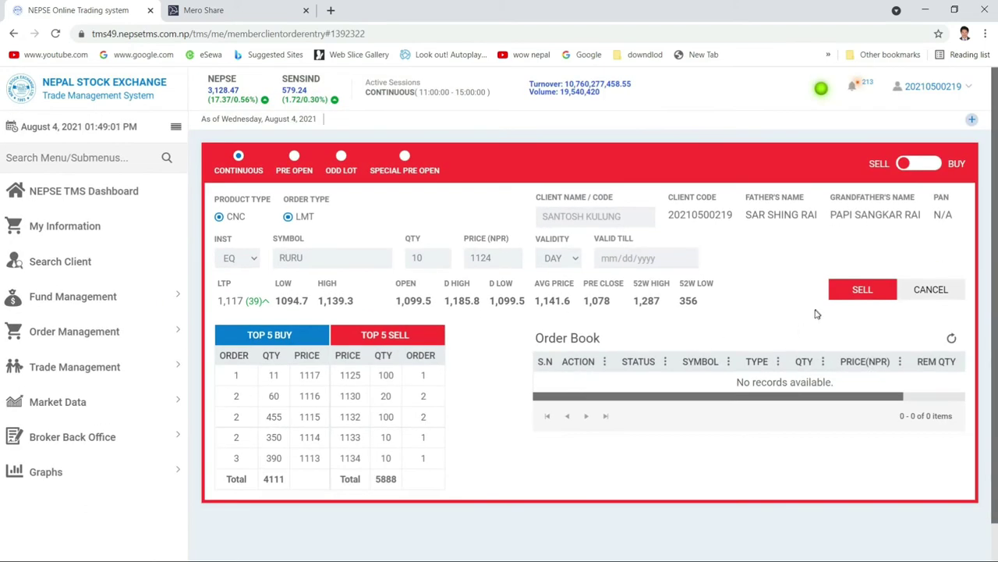
click(862, 296)
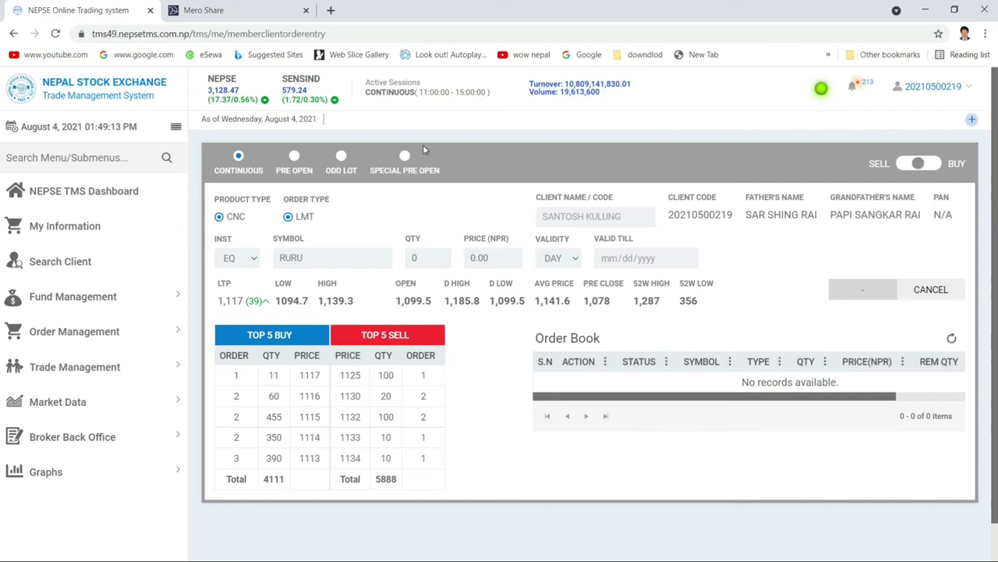
Reload the order entry page and open the RURU order at 1124 in Modify mode
click(55, 34)
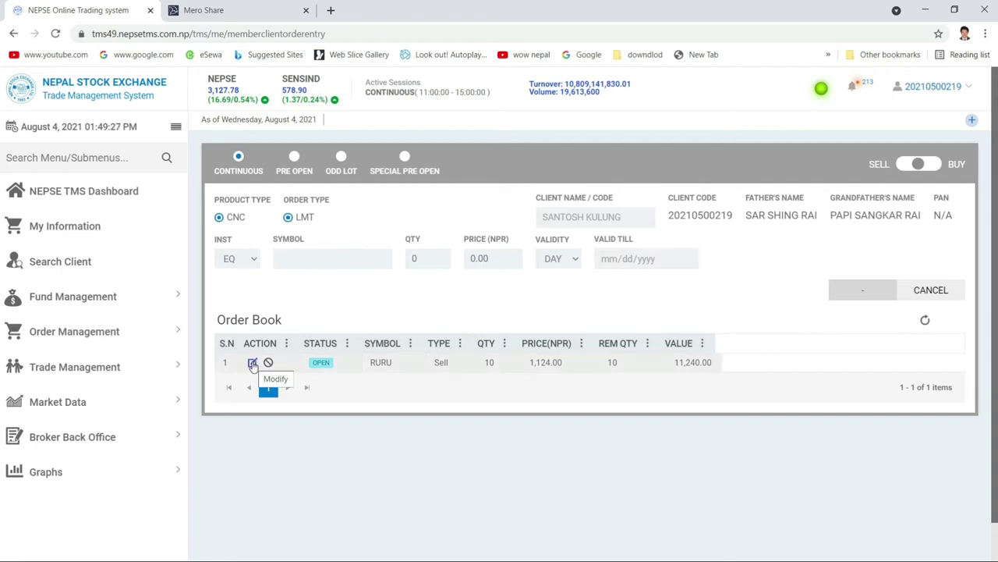
click(253, 364)
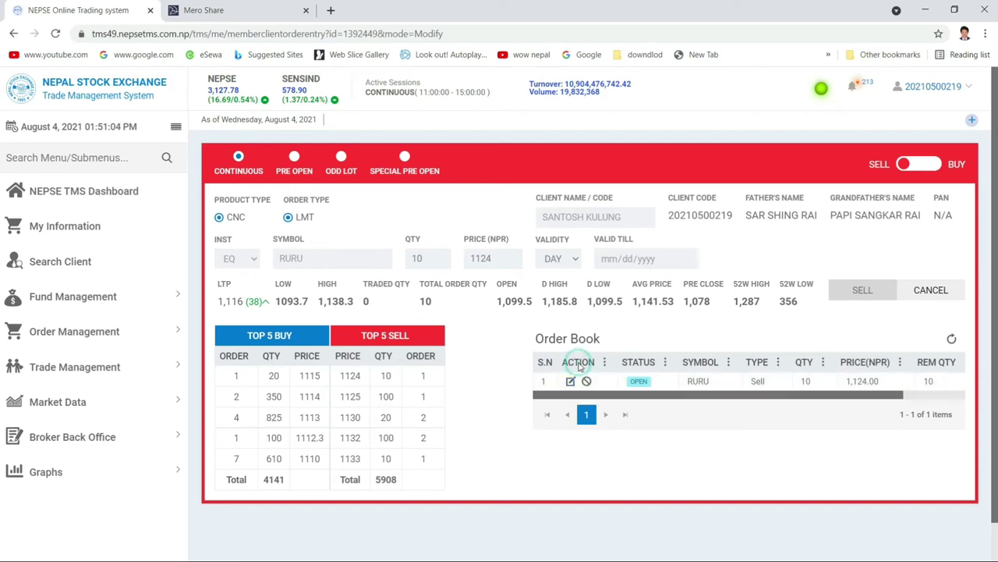
click(570, 382)
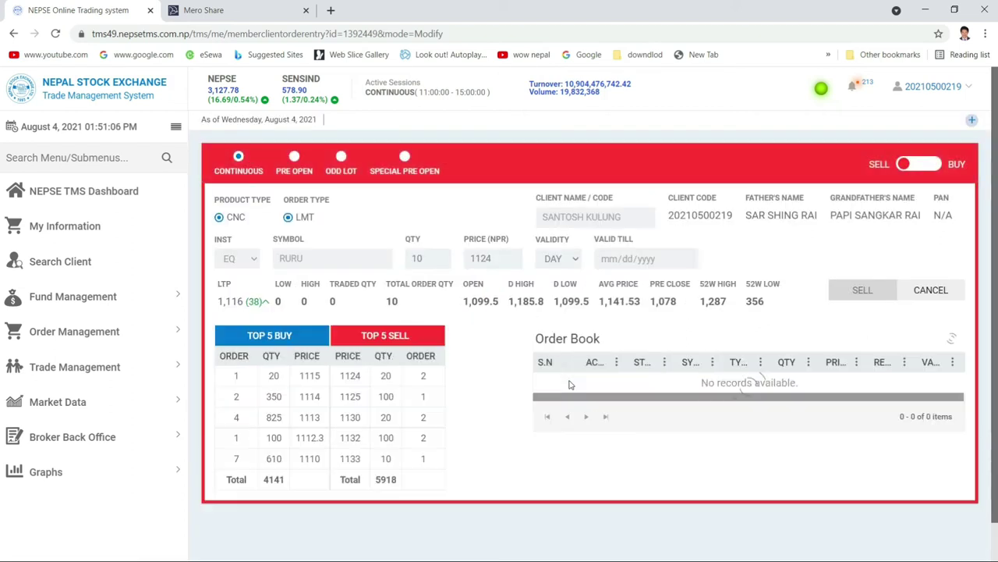
click(570, 382)
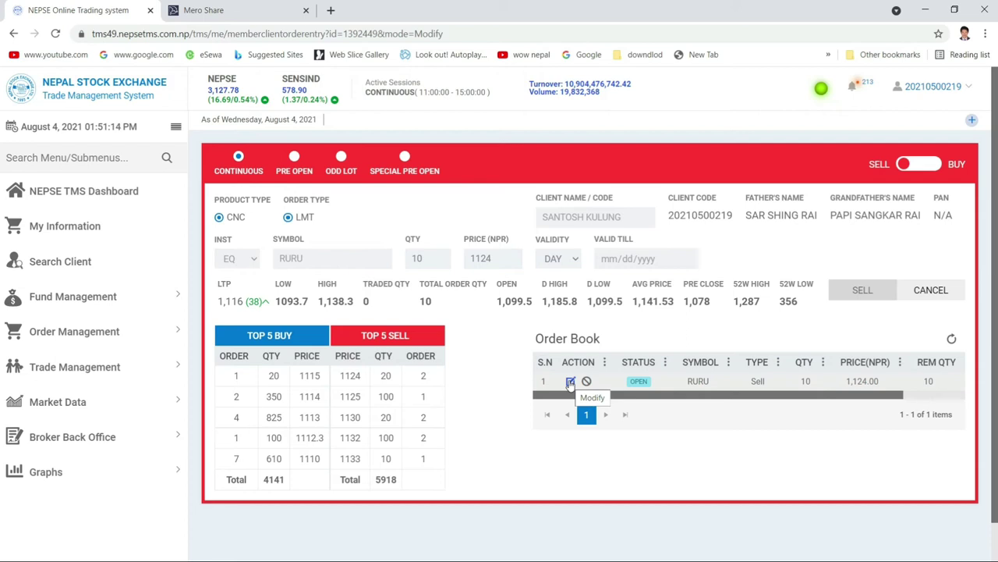
click(570, 382)
click(570, 382)
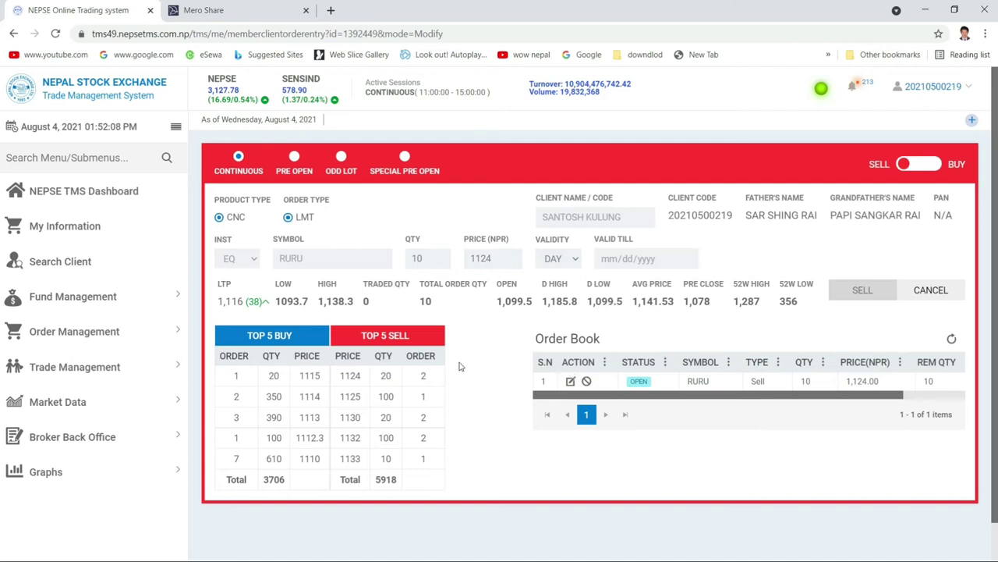
Check the lowest sell price 1124 and start cancelling the order
click(318, 376)
double_click(351, 375)
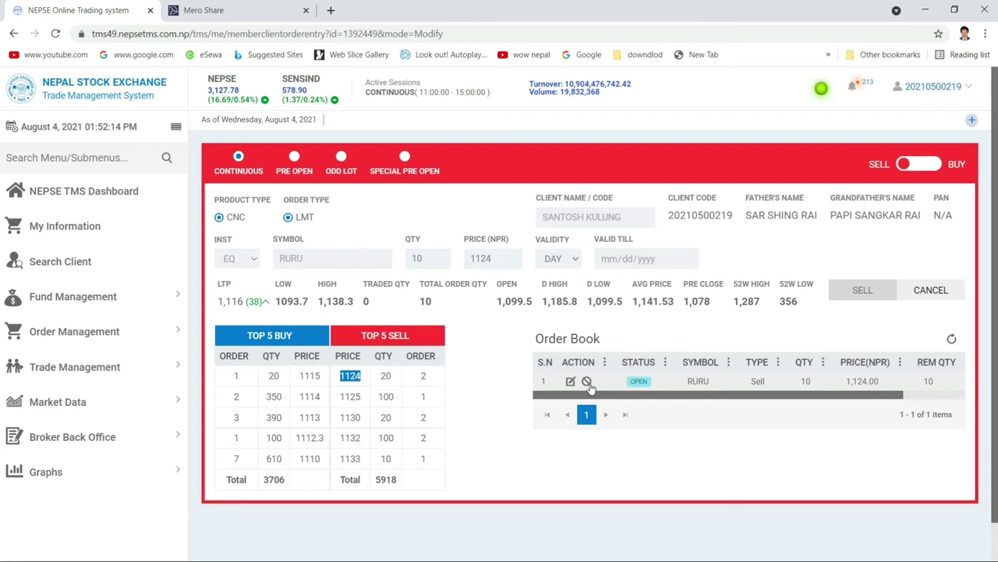
click(587, 382)
Confirm cancelling the RURU order at 1124, then enter 1 in quantity and price
click(586, 382)
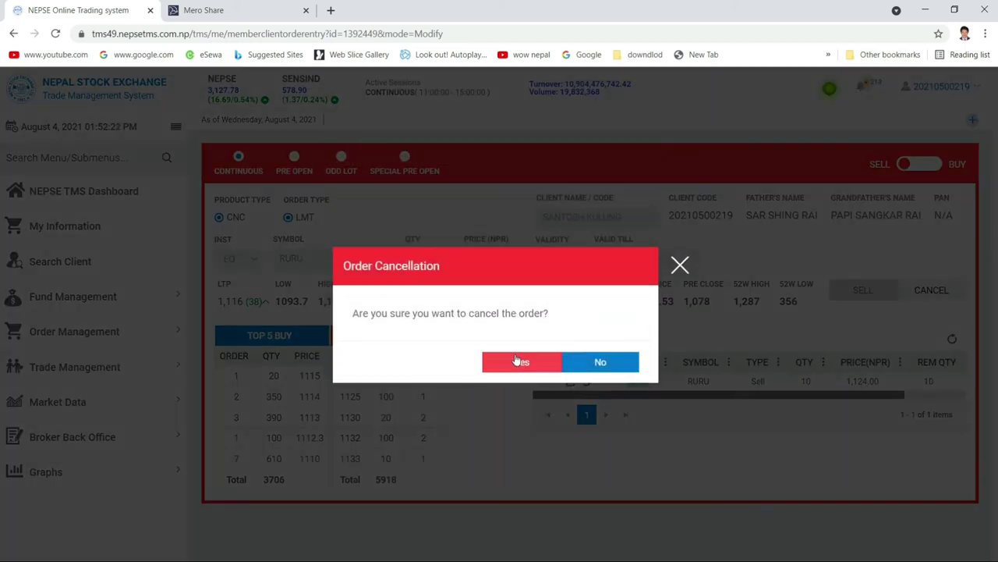
click(516, 360)
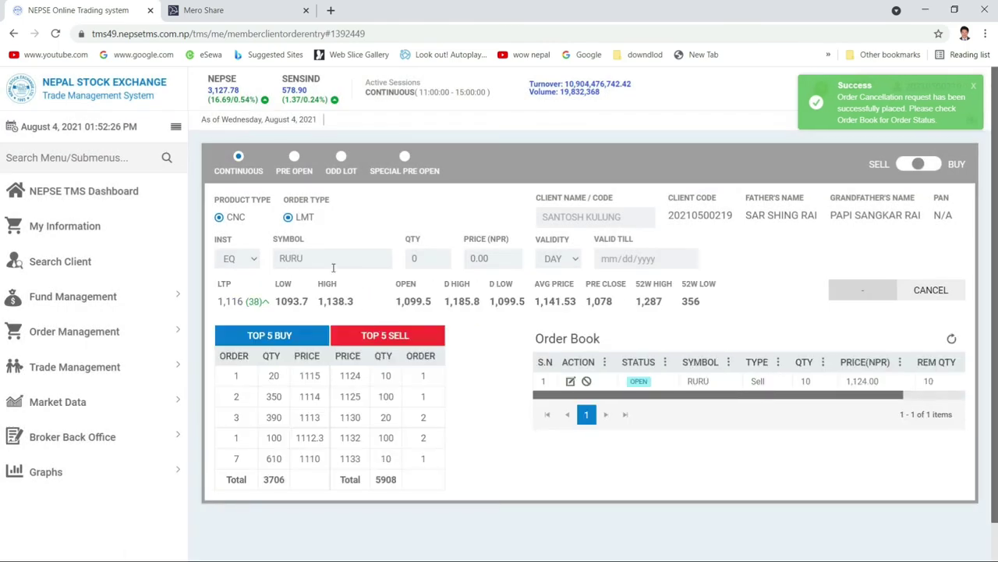
click(438, 257)
text(10)
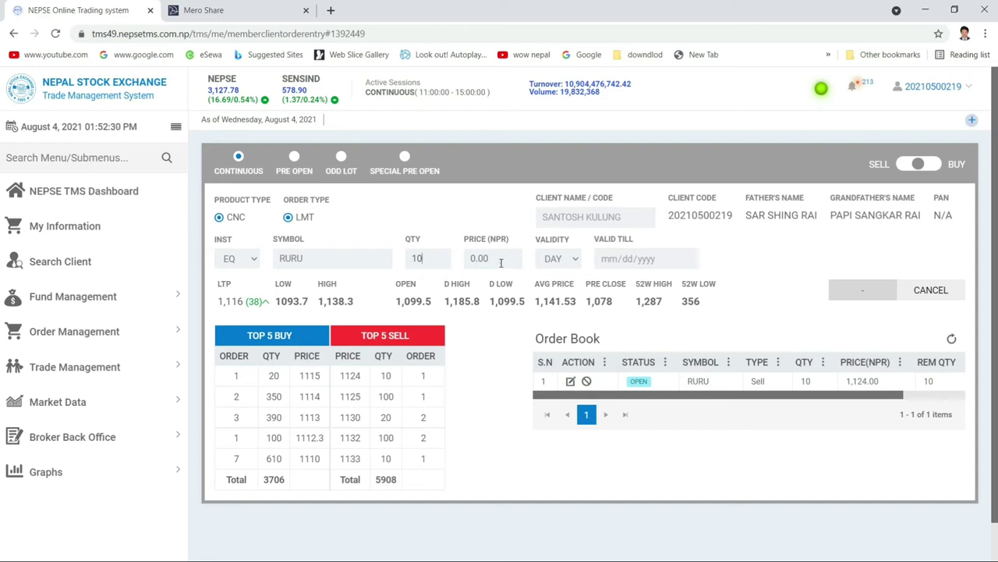
click(501, 262)
text(1120)
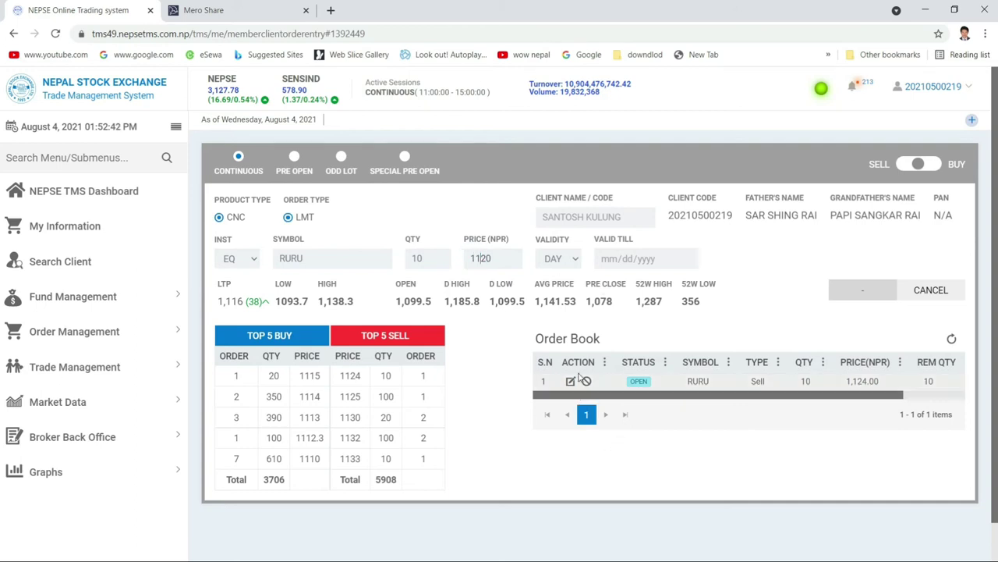
Cancel the order again from the Order Book, confirm, and reload the page
click(587, 381)
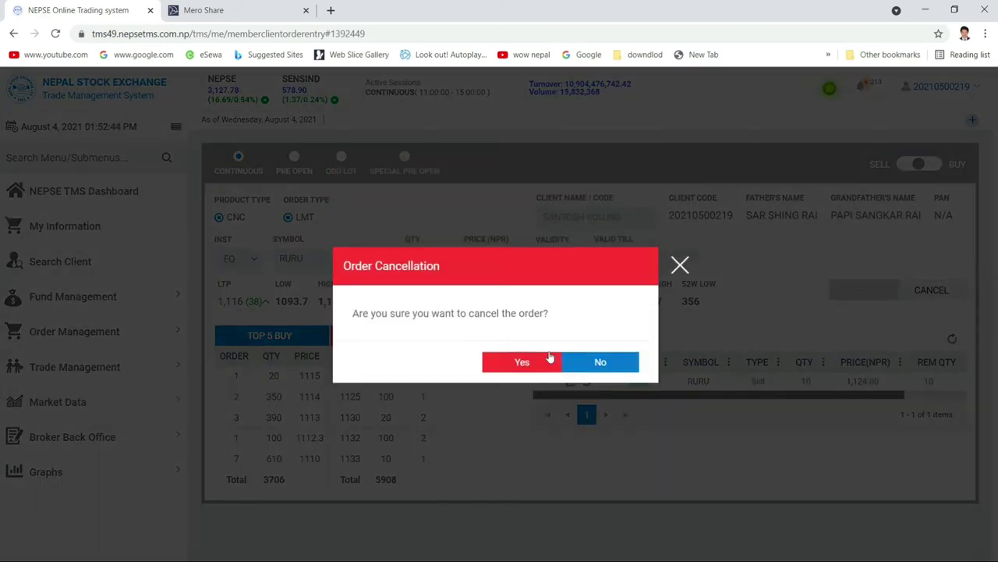
click(528, 361)
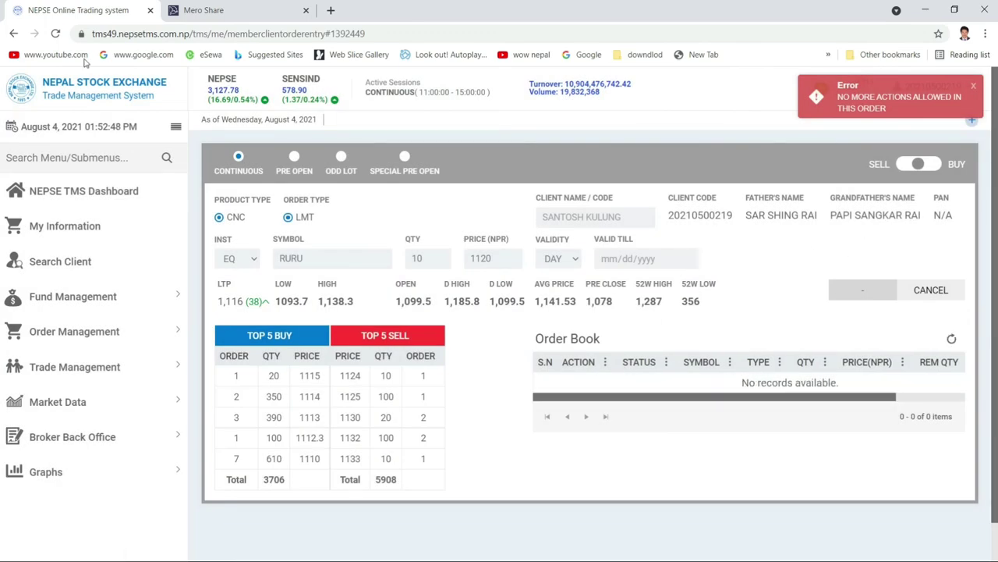
click(55, 33)
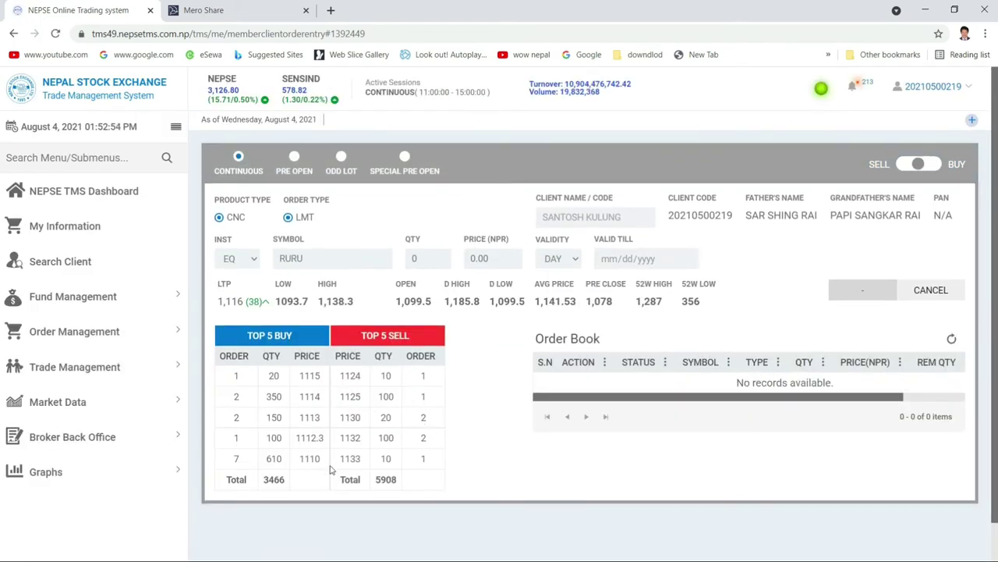
Place a limit sell order for 10 RURU shares at 1120
double_click(310, 375)
double_click(310, 458)
click(314, 257)
click(440, 258)
click(497, 259)
text(1120)
click(927, 166)
click(862, 290)
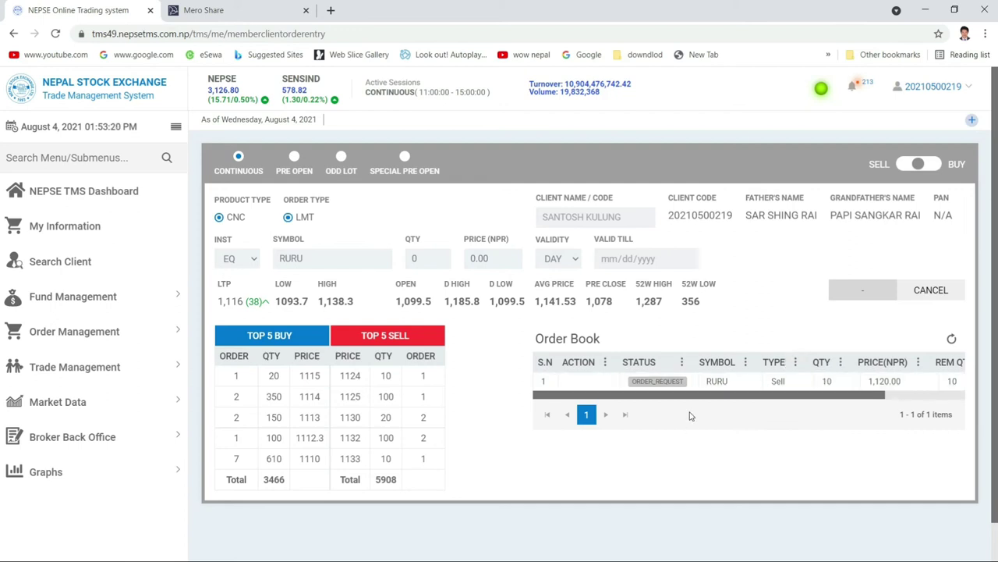
Switch the form back to SELL and open the 1120 RURU sell order for modification
click(914, 164)
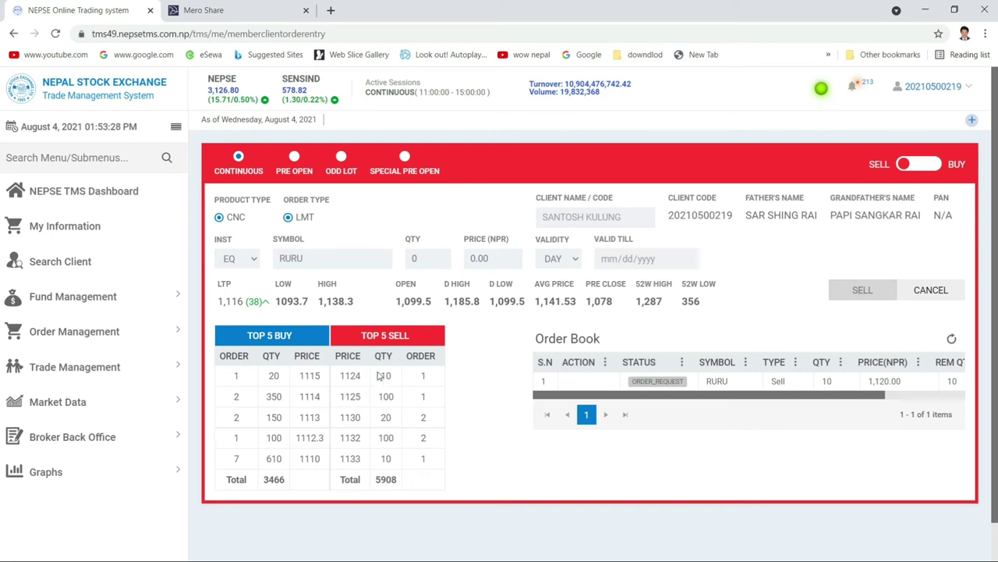
click(310, 376)
click(351, 376)
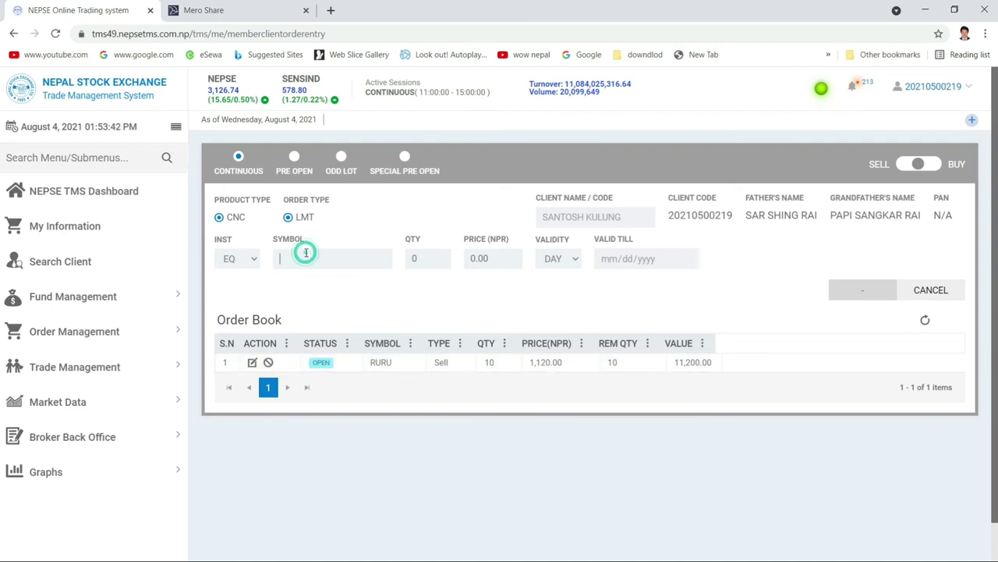
click(252, 363)
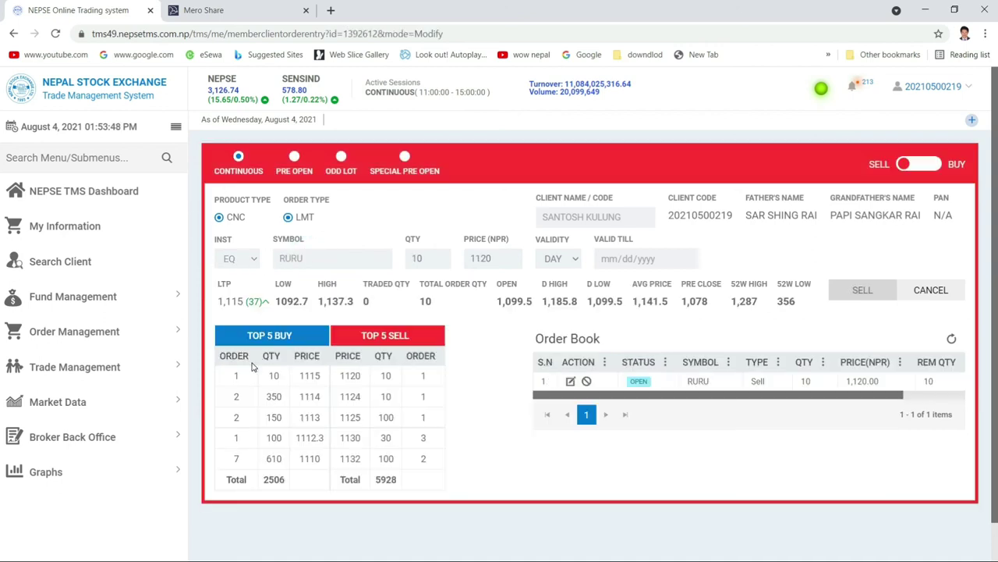
Check the 1115/1114 bids and 1120 ask in market depth, then reopen the 1120 order
double_click(316, 375)
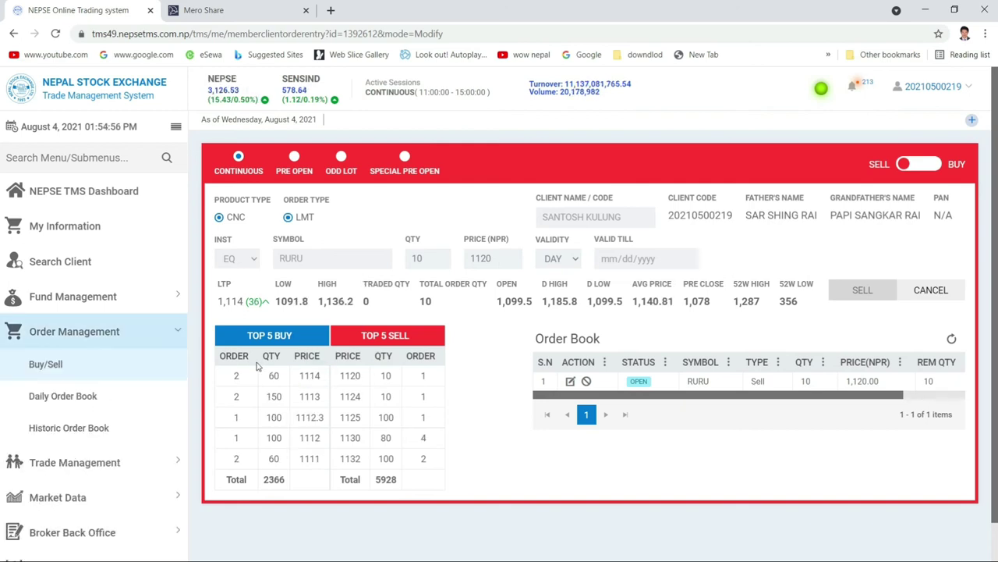
double_click(316, 377)
click(347, 376)
double_click(347, 376)
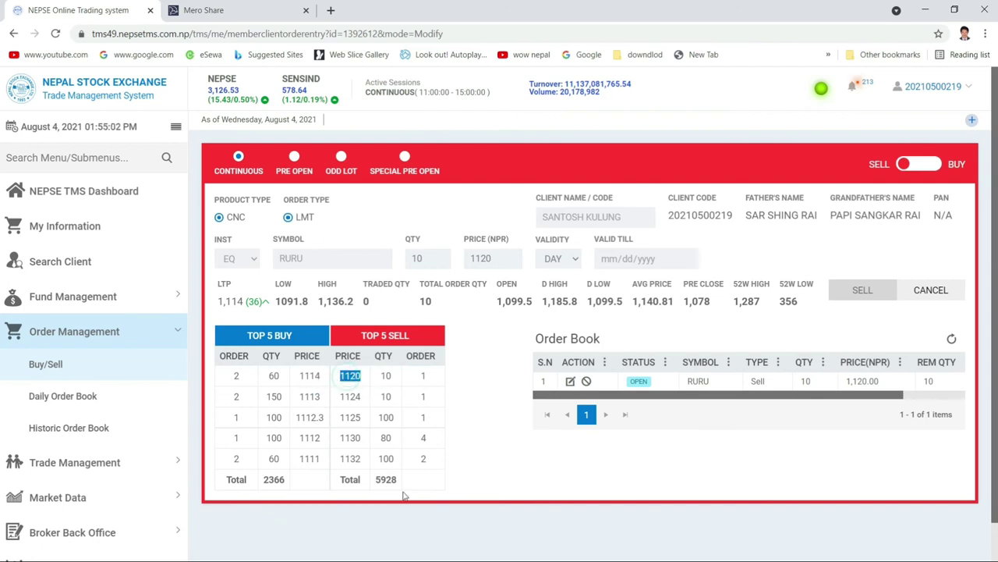
click(382, 427)
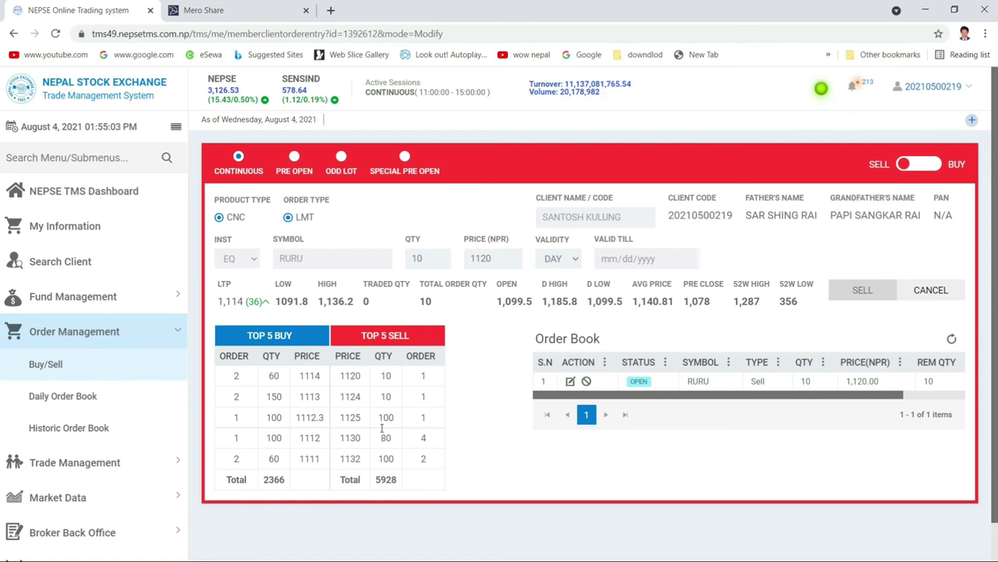
double_click(351, 376)
click(372, 514)
double_click(349, 376)
click(367, 514)
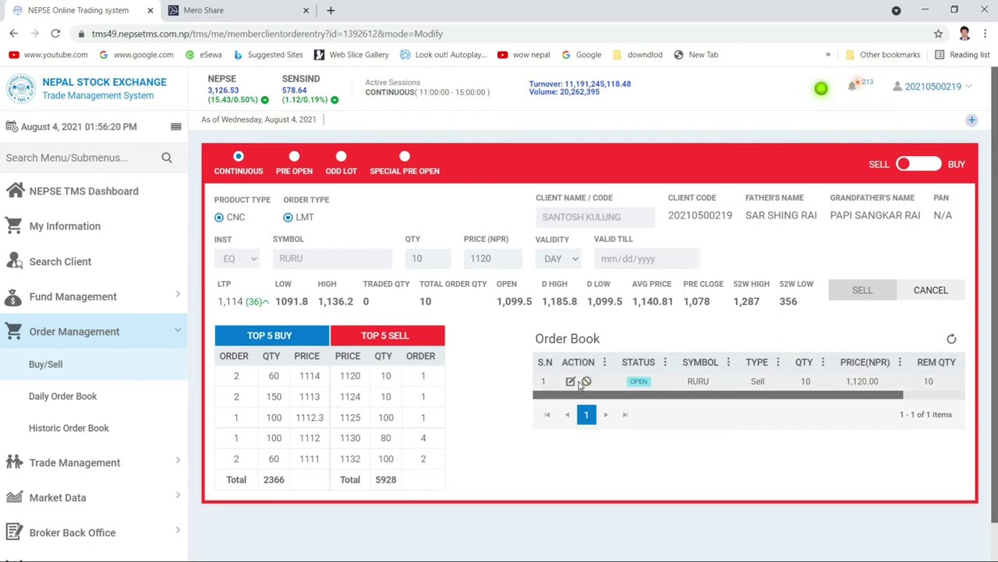
click(570, 383)
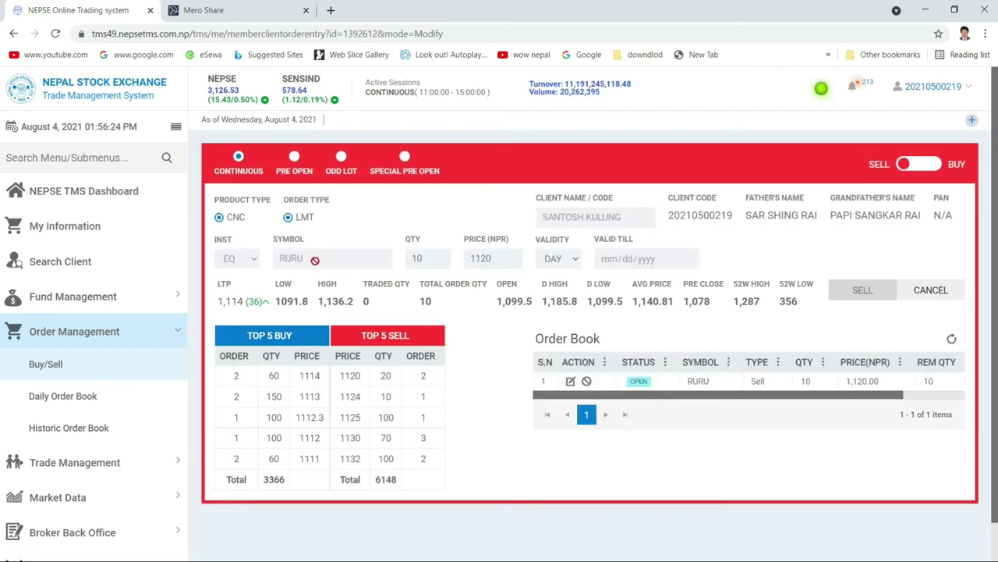
click(341, 255)
Cancel the 1120 RURU order and submit a day limit sell of 10 shares at 1115
click(586, 381)
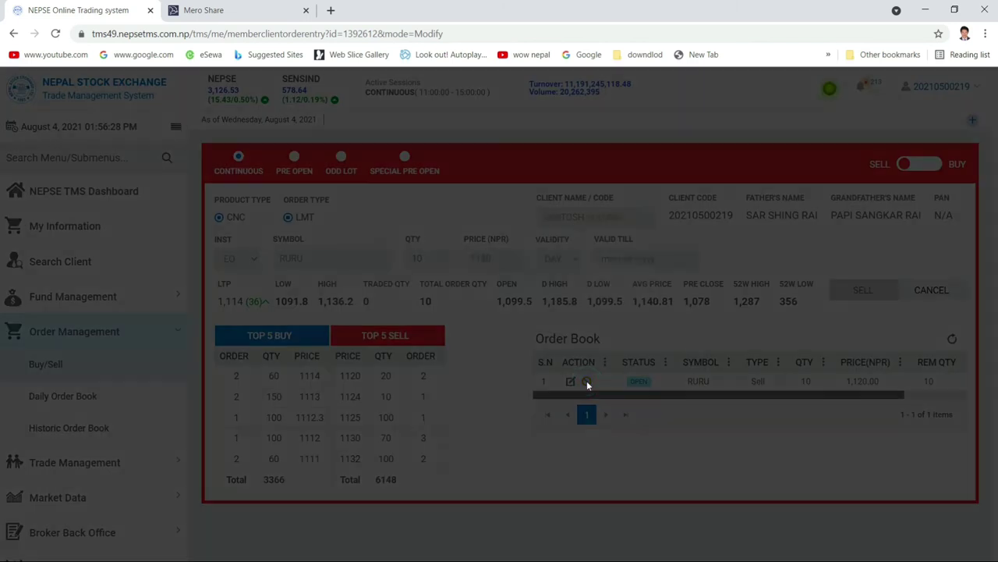
click(524, 373)
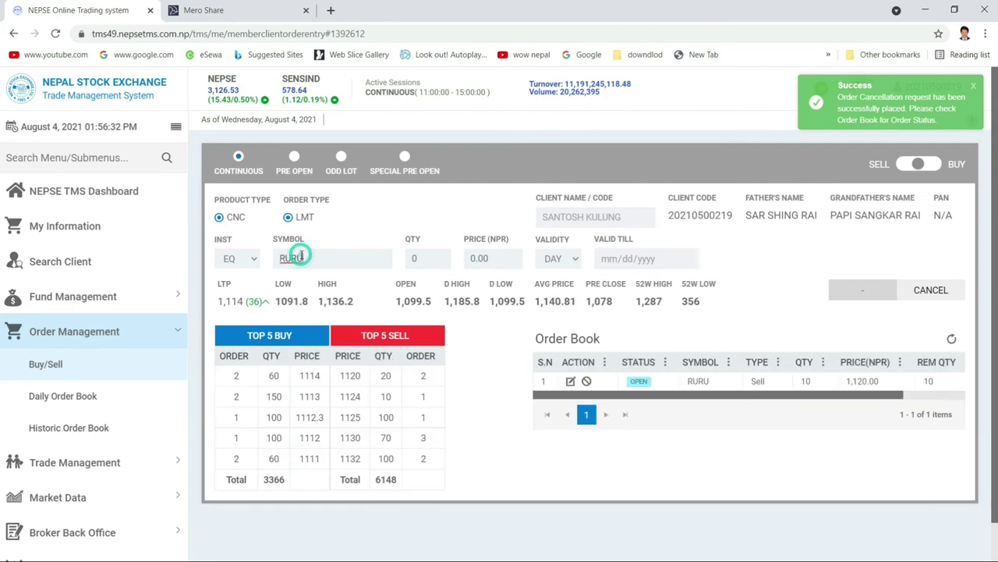
click(425, 259)
text(10)
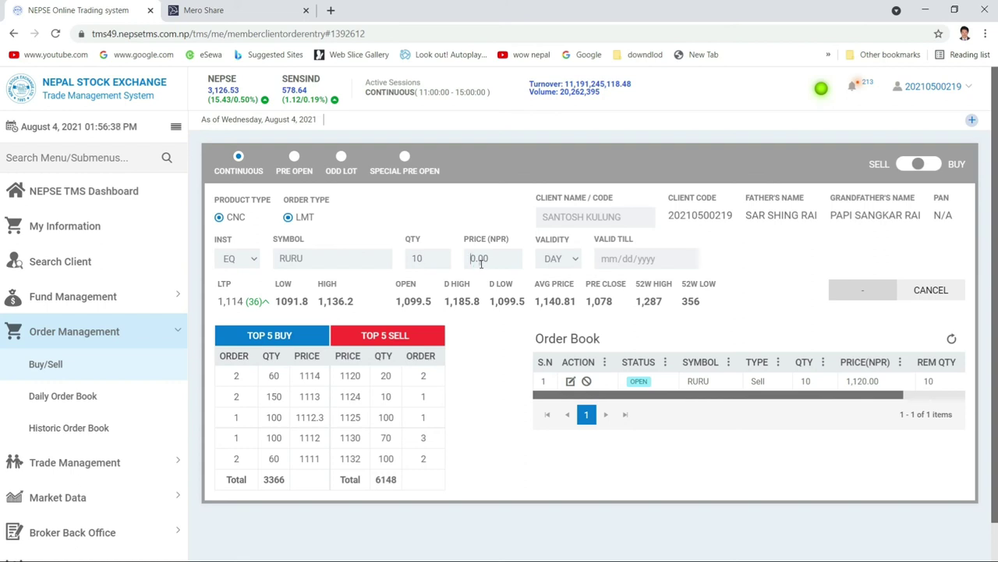
click(486, 264)
text(111)
text(5)
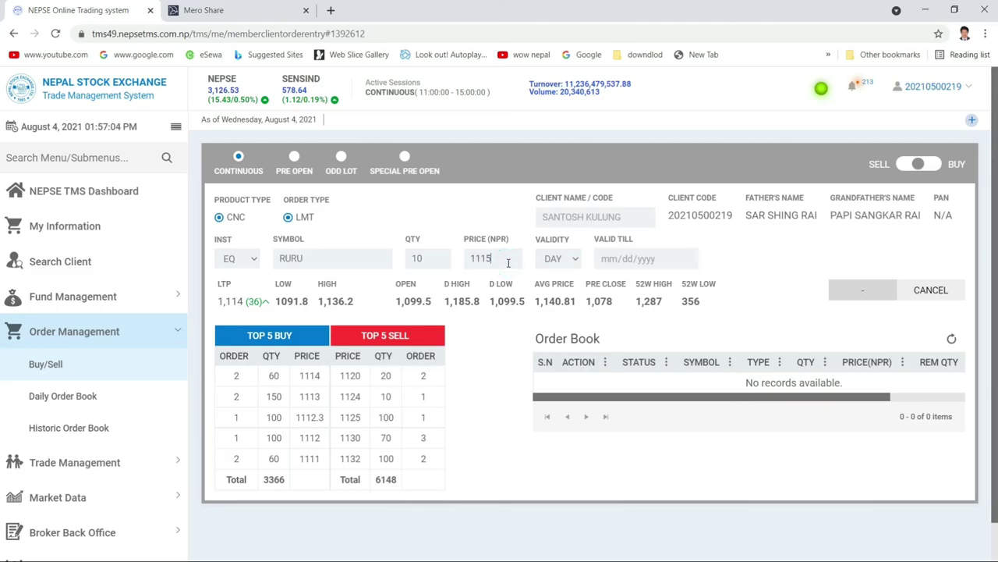
click(939, 166)
key(space)
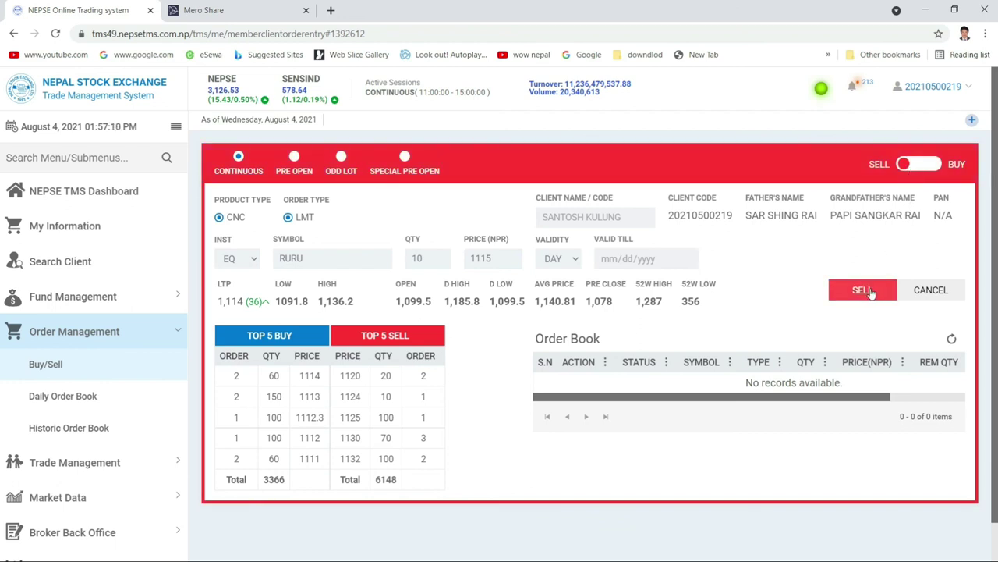
click(871, 292)
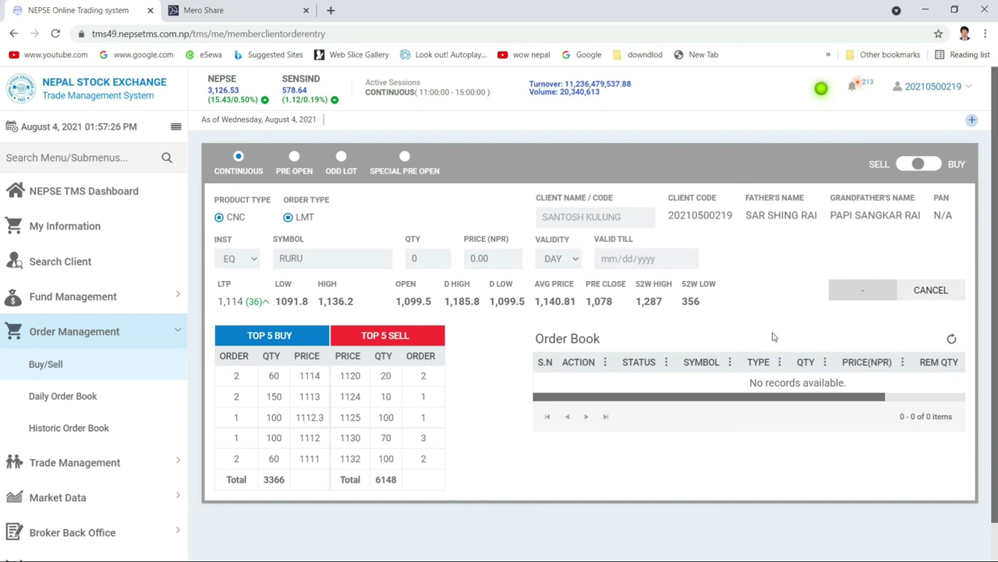
Try selling 10 RURU at 115 and dismiss the 1091.8–1136.2 price range error
click(911, 170)
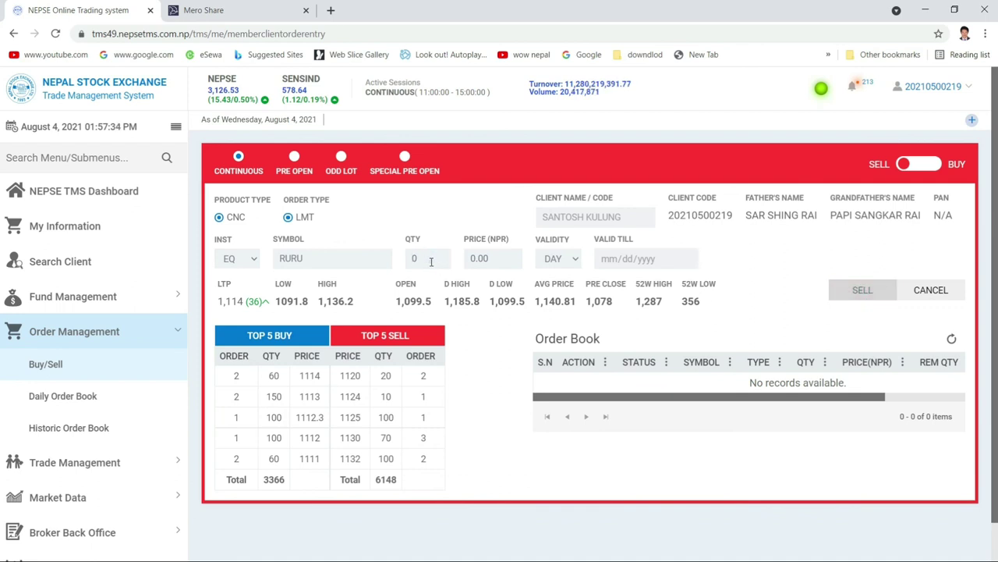
click(500, 262)
text(115)
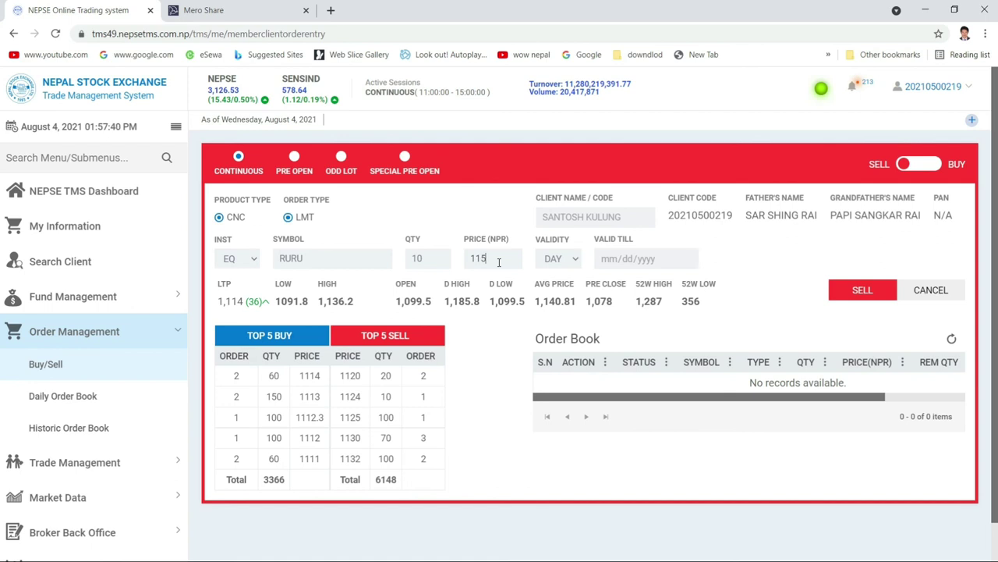
click(868, 295)
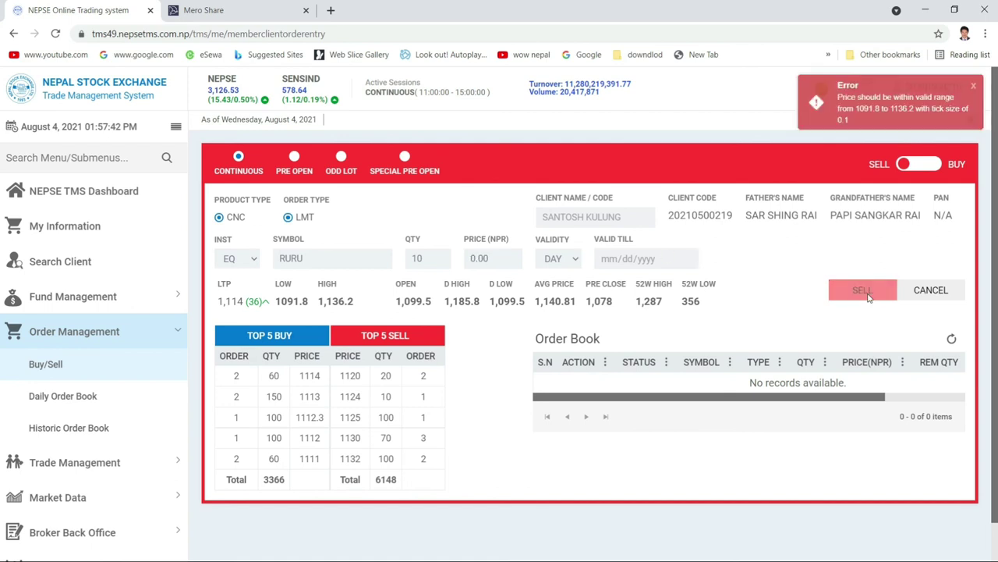
click(973, 88)
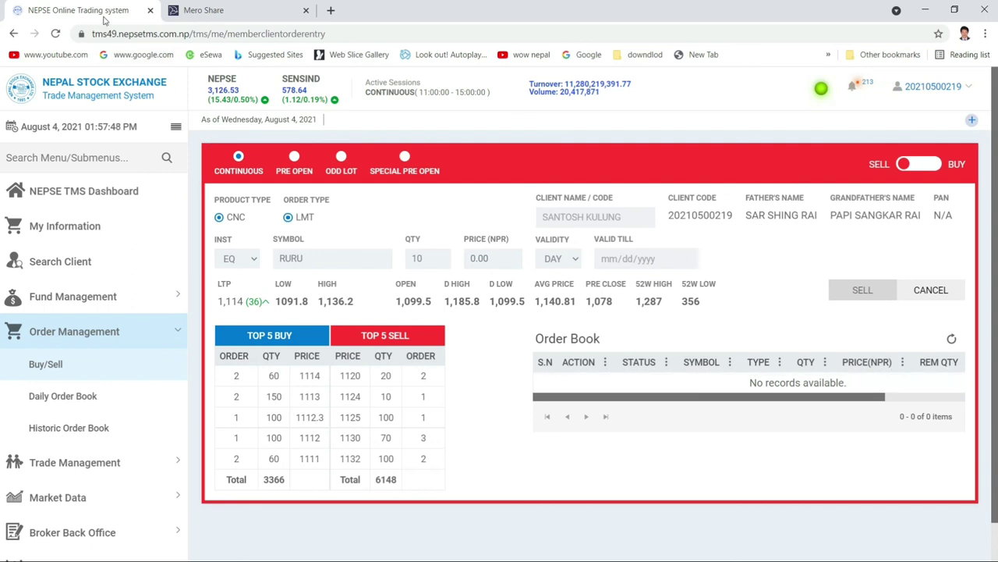
Reload the NEPSE Buy/Sell order entry page in Chrome twice
click(55, 34)
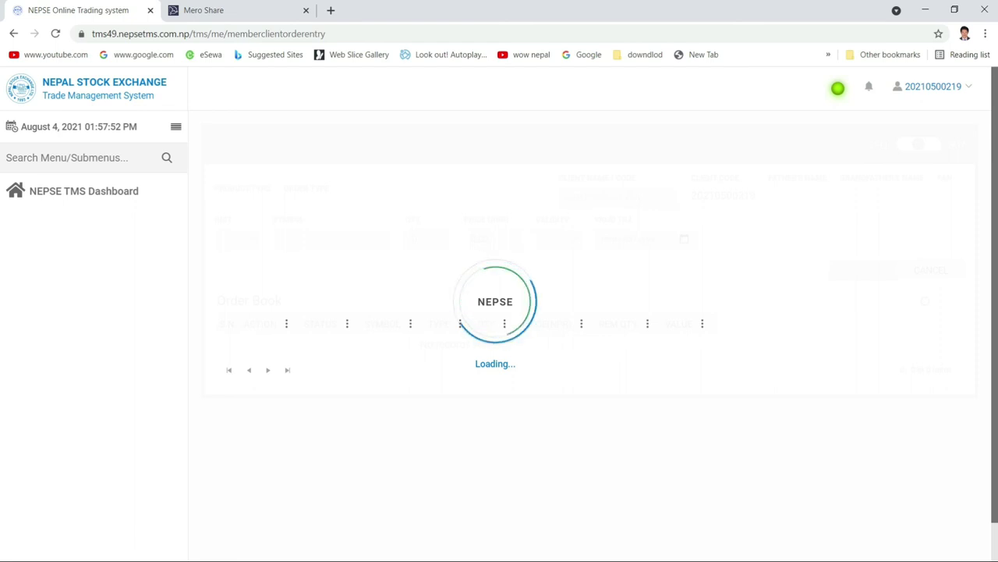
click(55, 34)
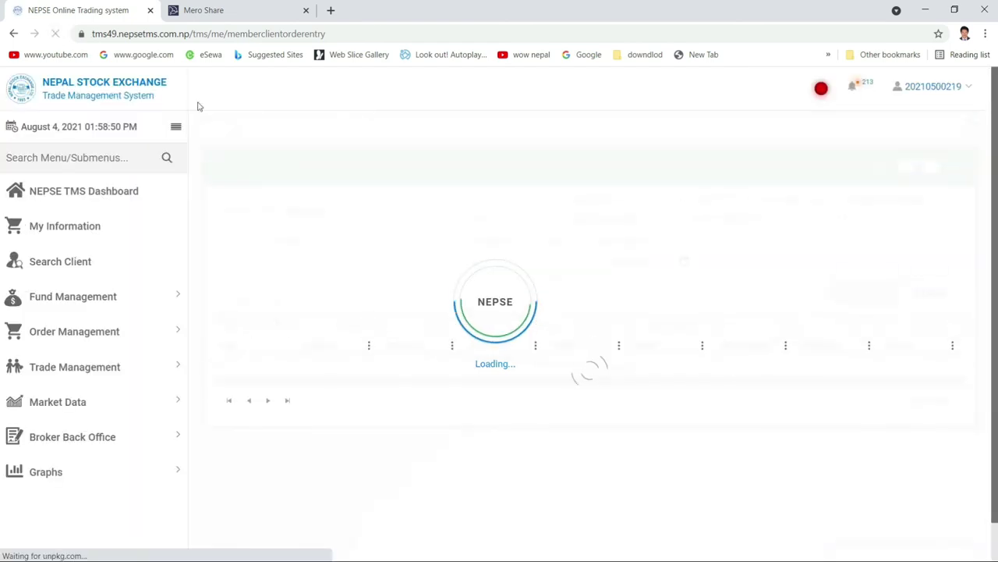